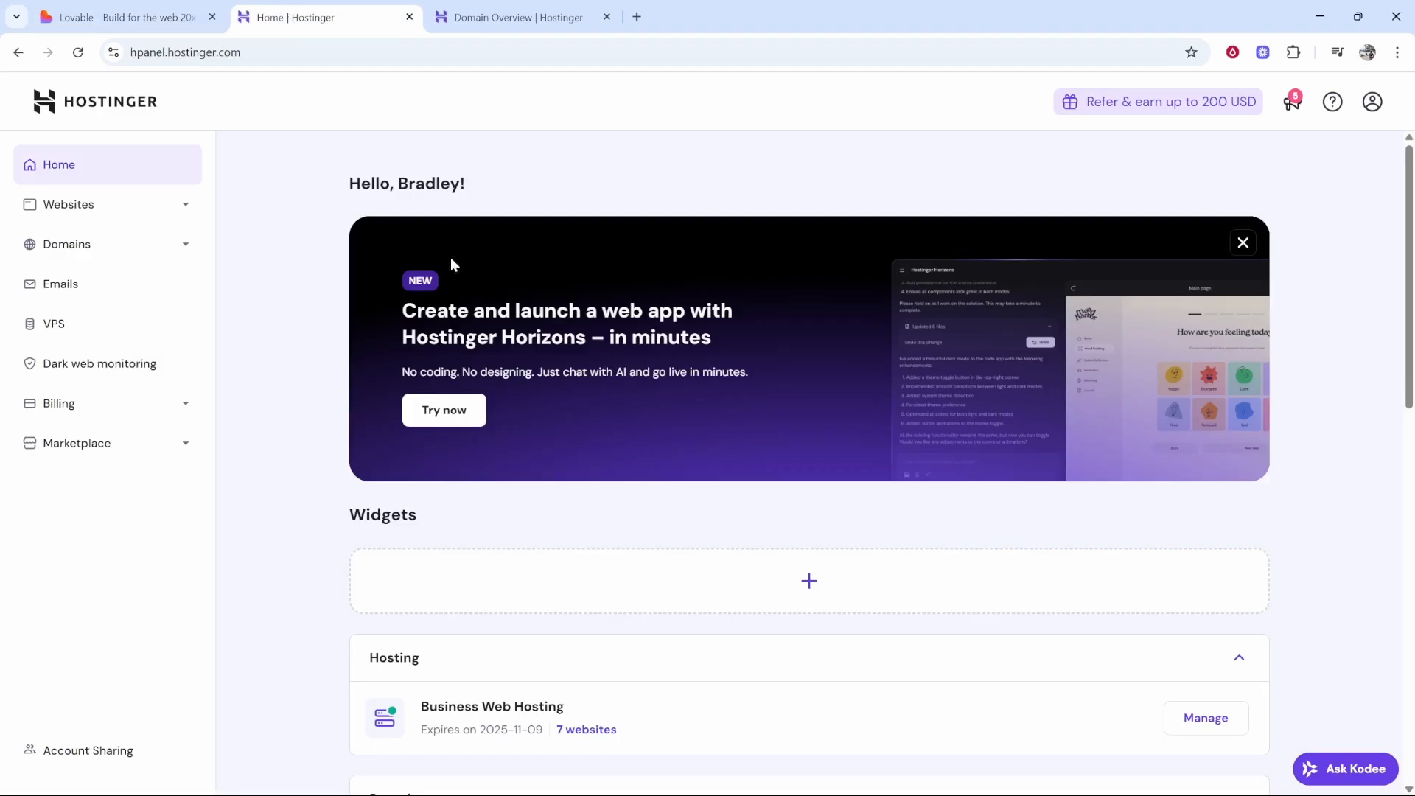
Step: In Lovable, open the project's domain settings and start connecting an existing domain, continuing to the domain name entry
left_click(118, 16)
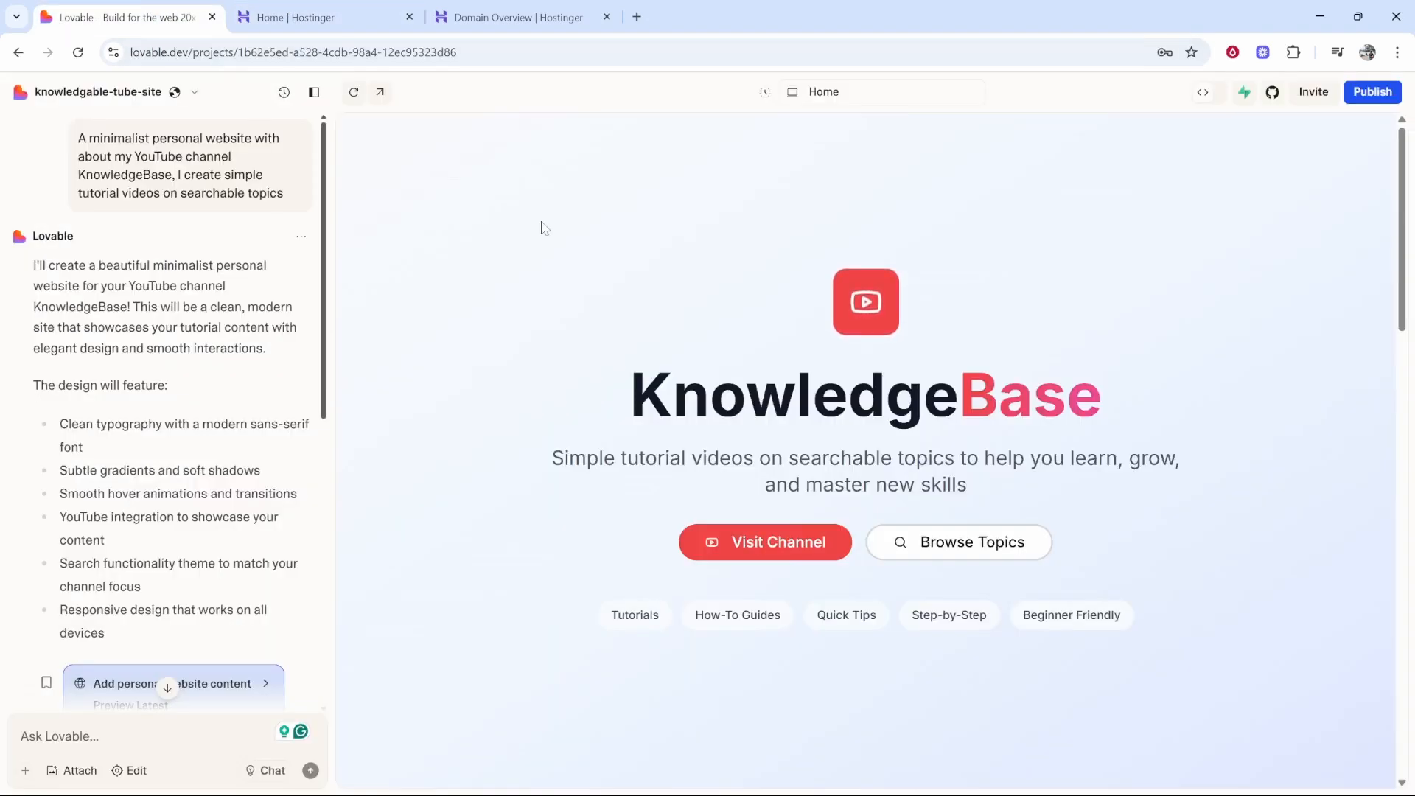
left_click(184, 96)
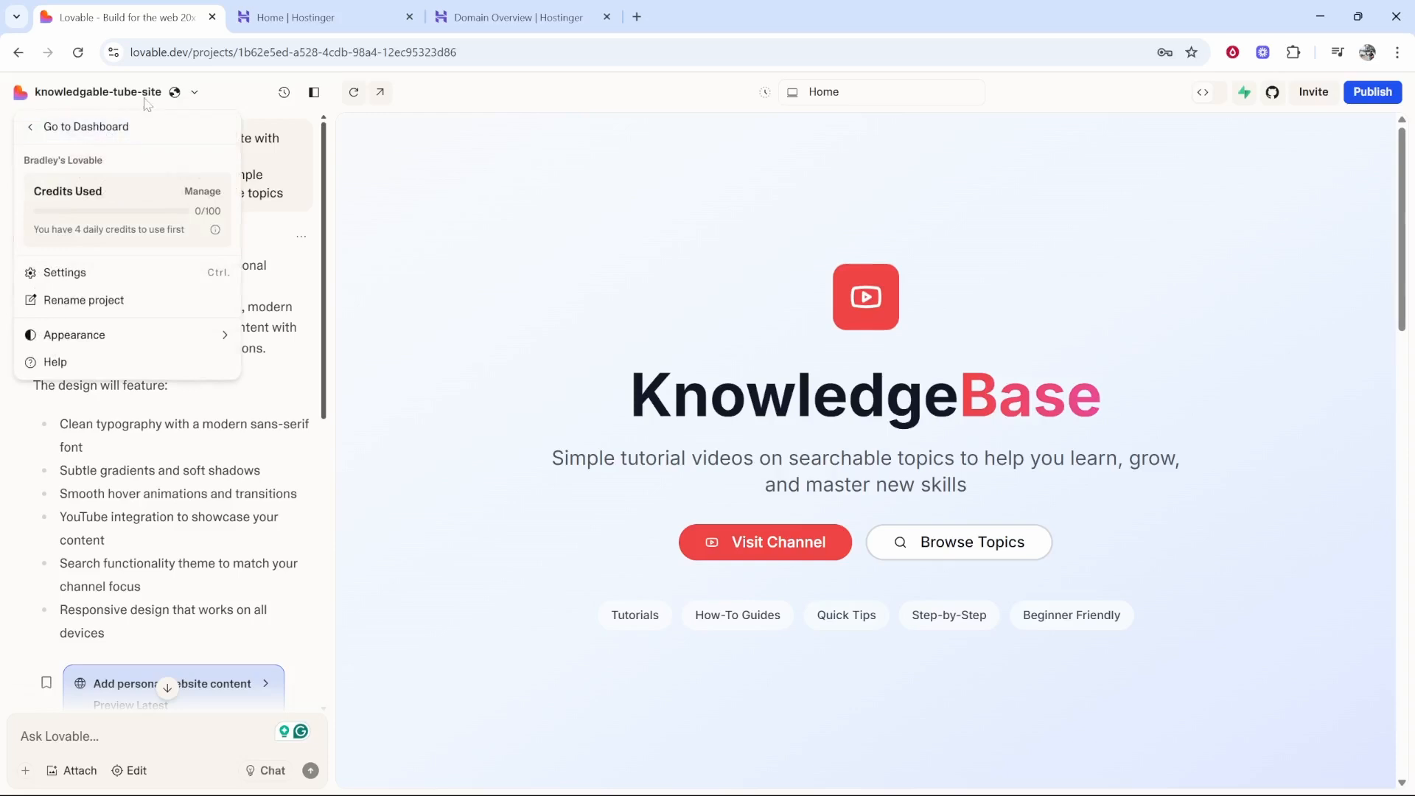
left_click(65, 273)
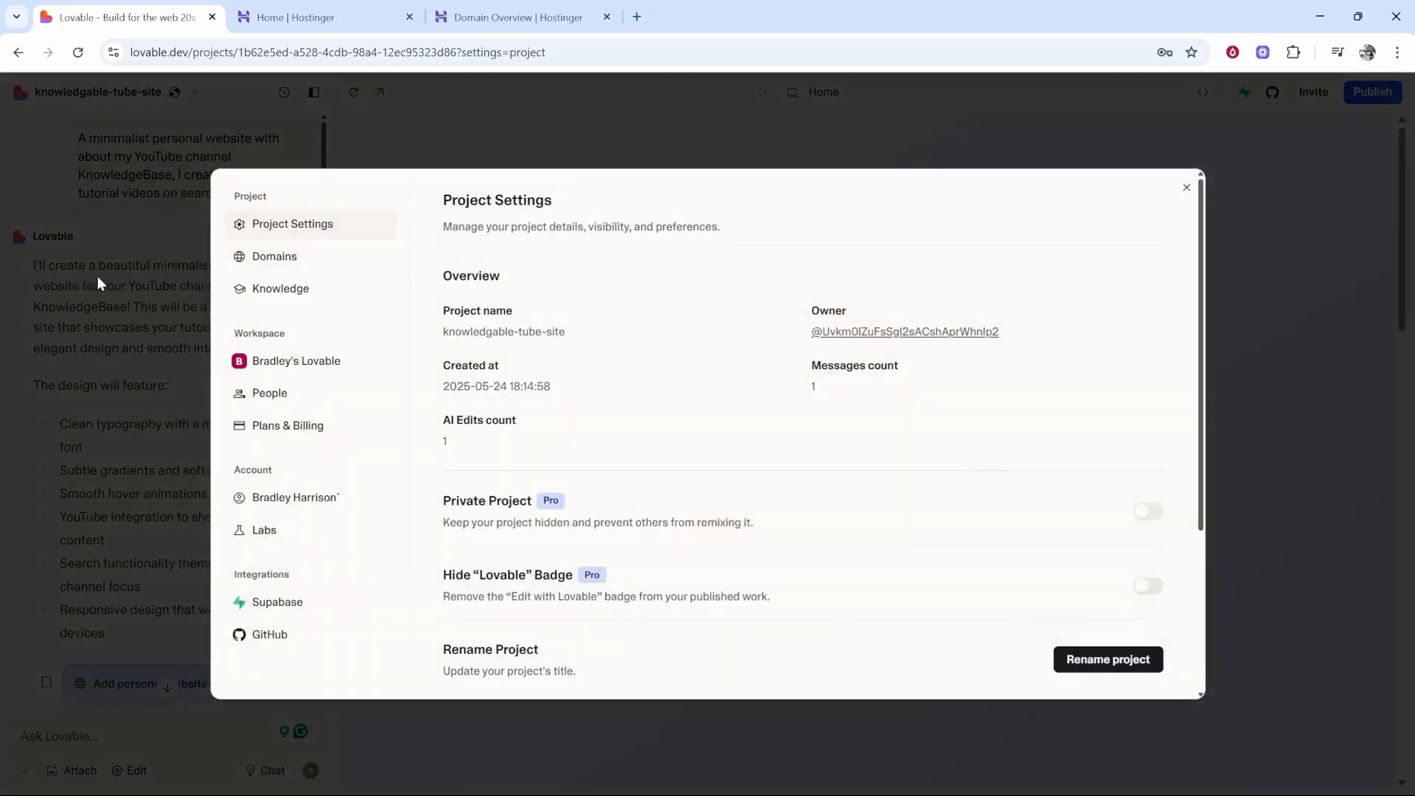
left_click(270, 260)
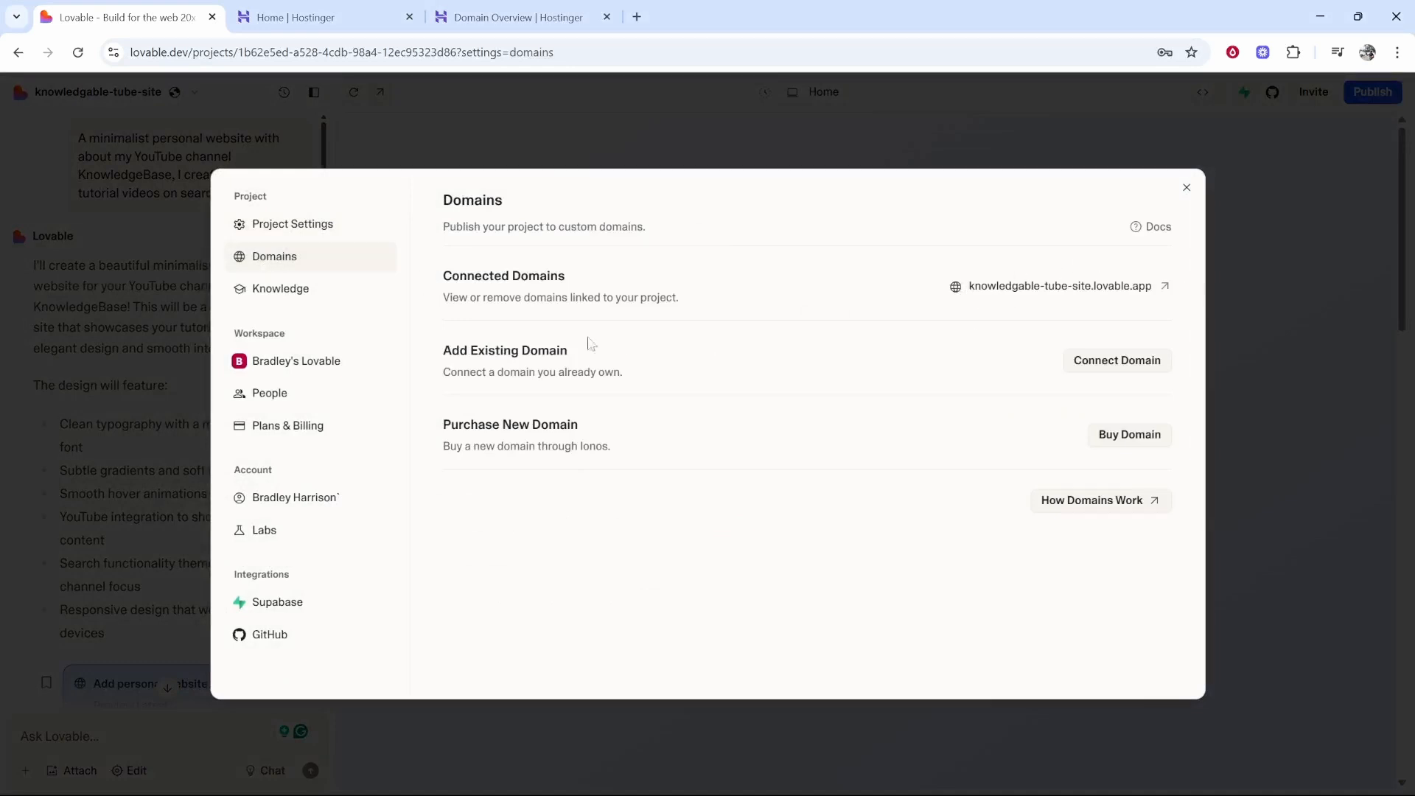
left_click(1055, 360)
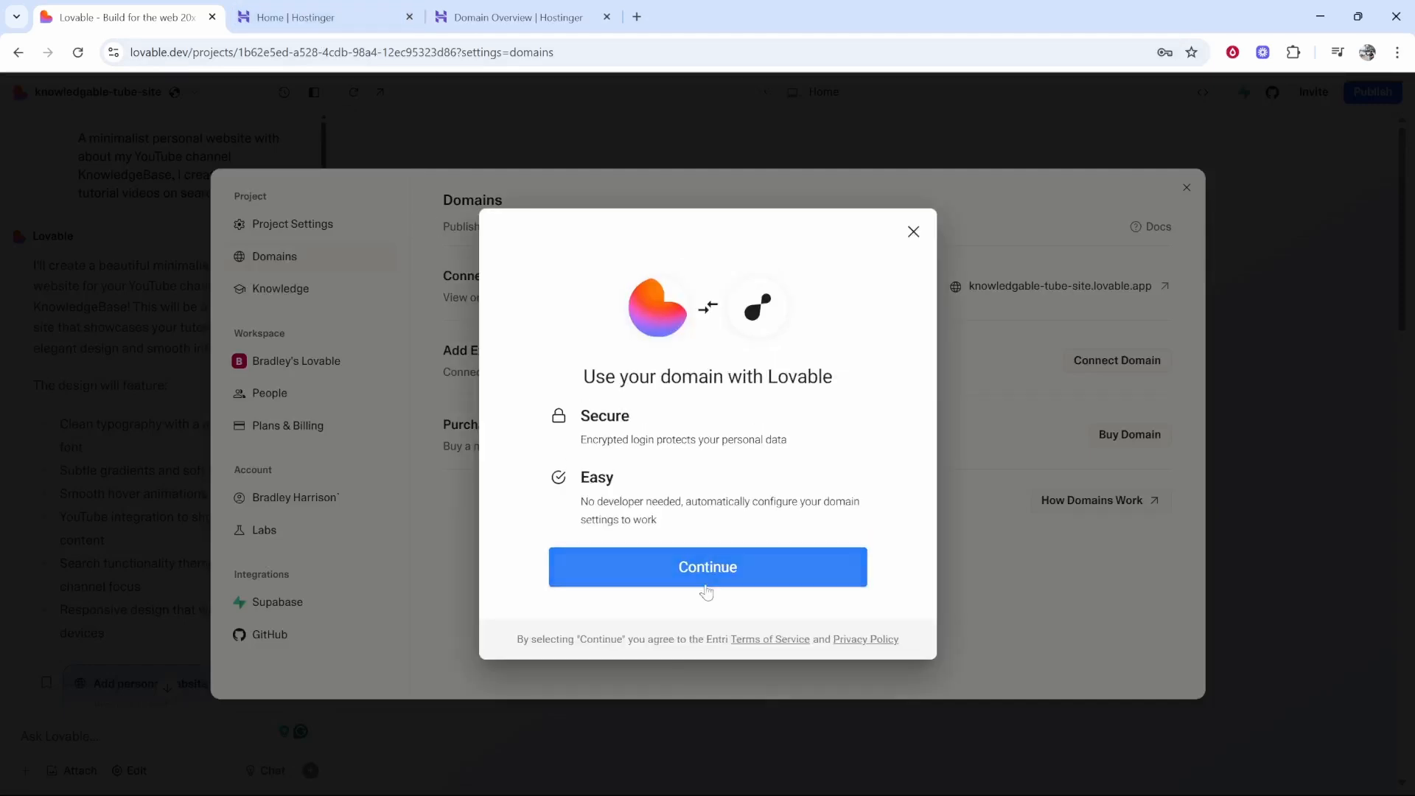
left_click(704, 585)
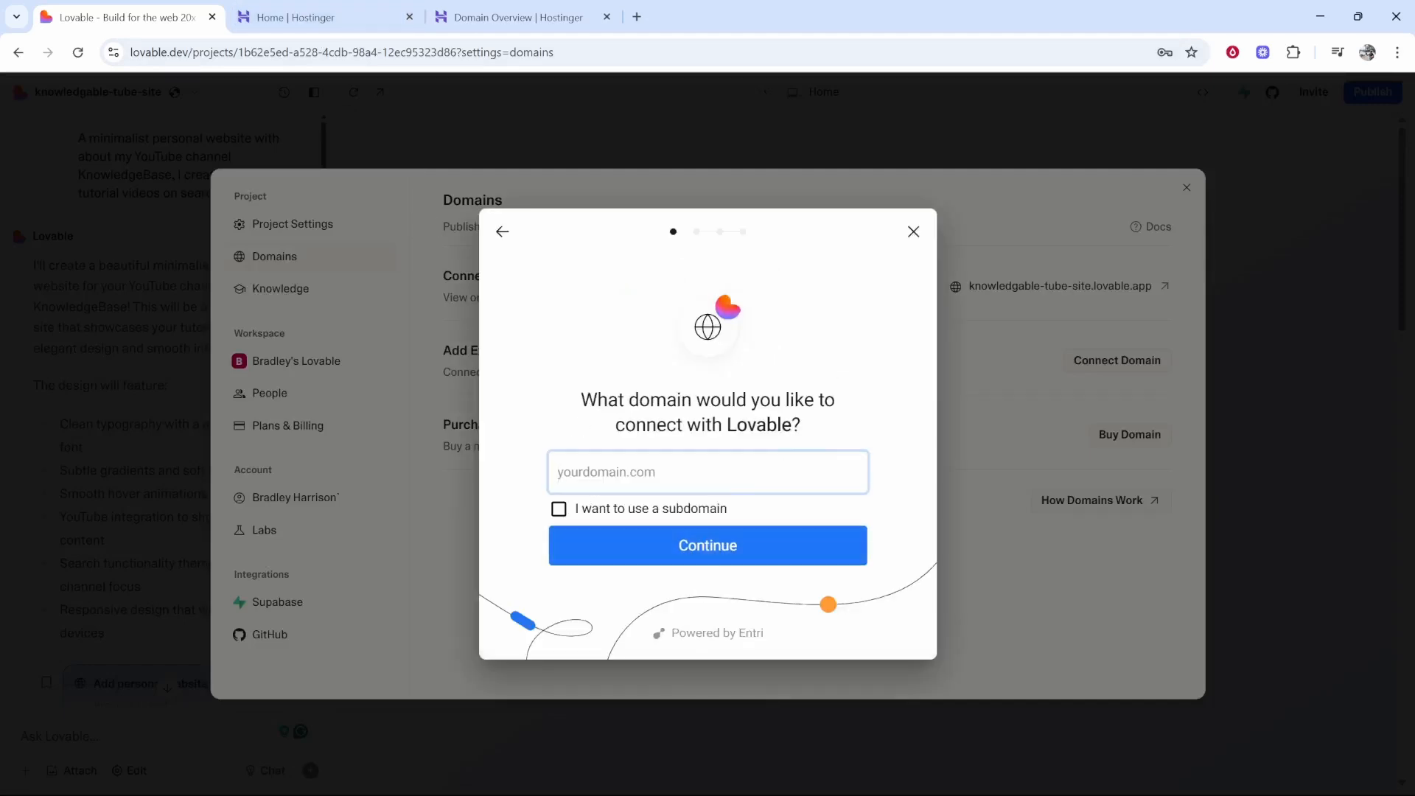
Step: Switch to Hostinger and open the management page of knowledgebasehub.com from the domain portfolio
left_click(294, 16)
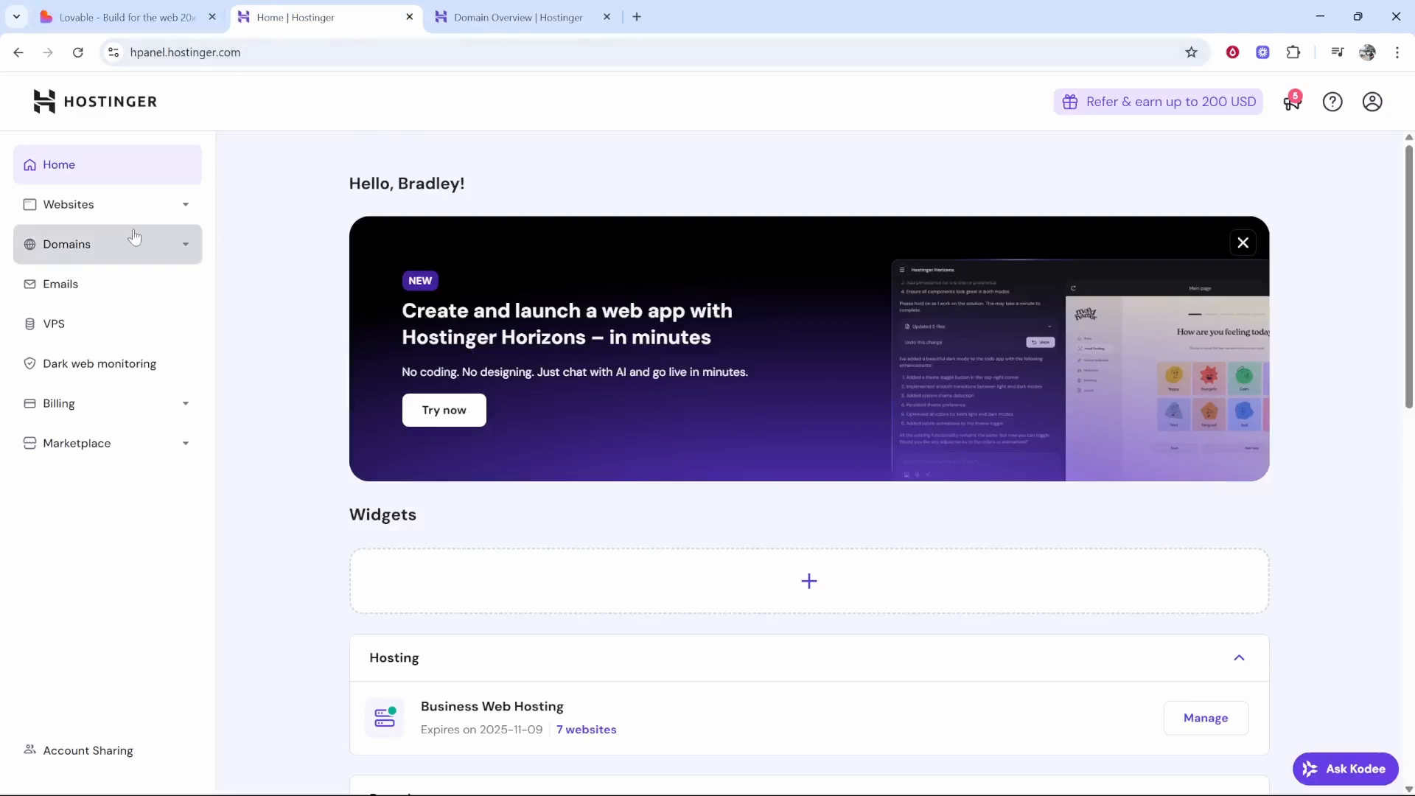
left_click(59, 248)
left_click(80, 292)
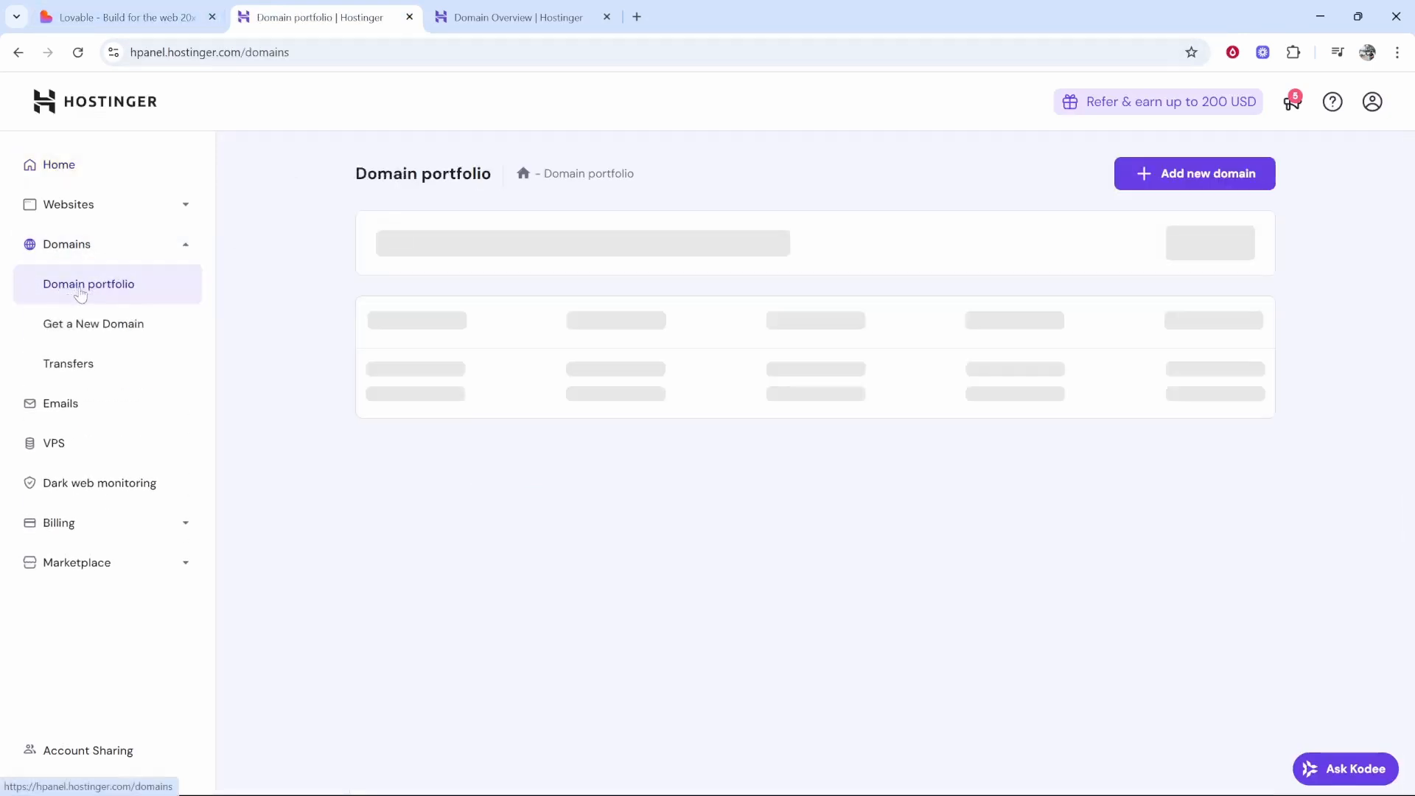
scroll(451, 356, "down", 2)
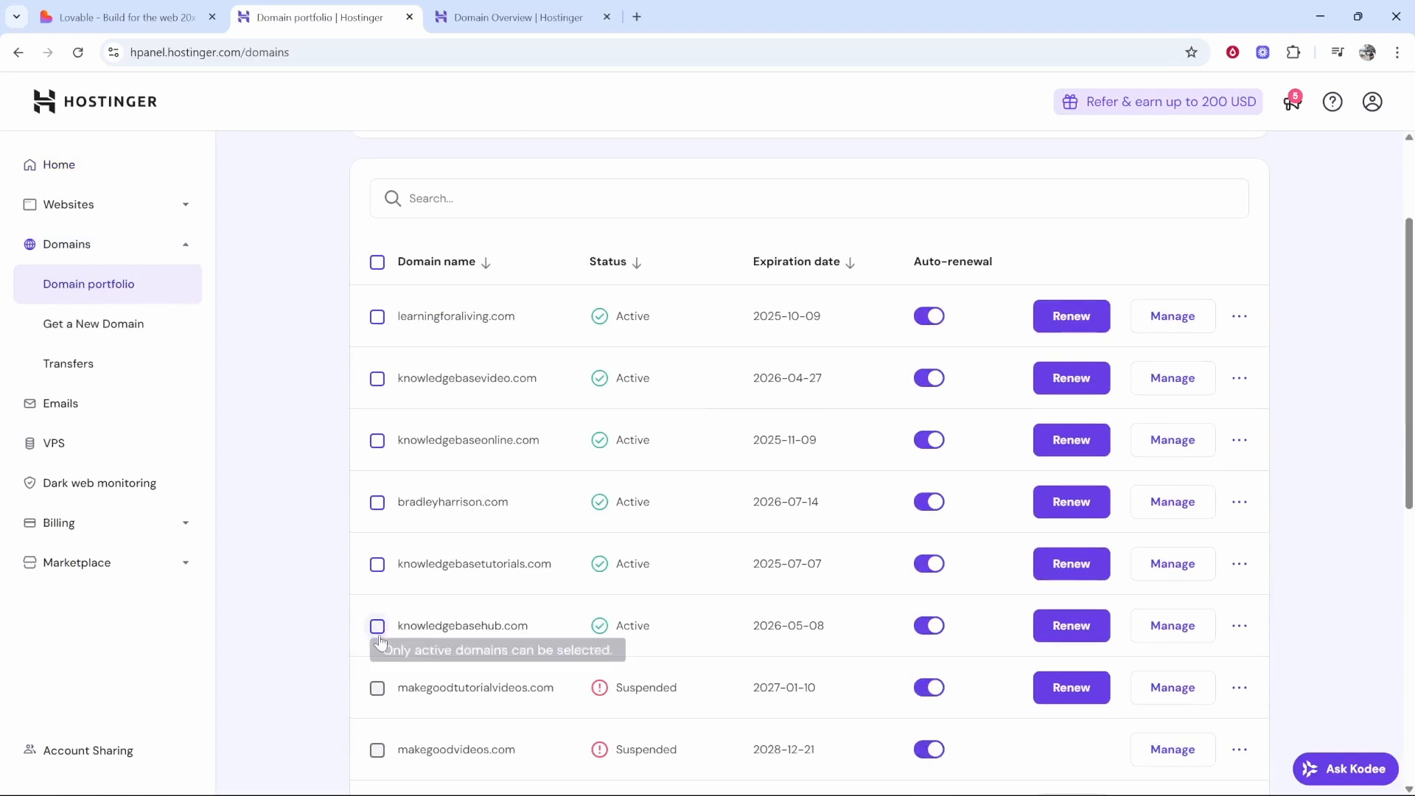
left_click(1169, 628)
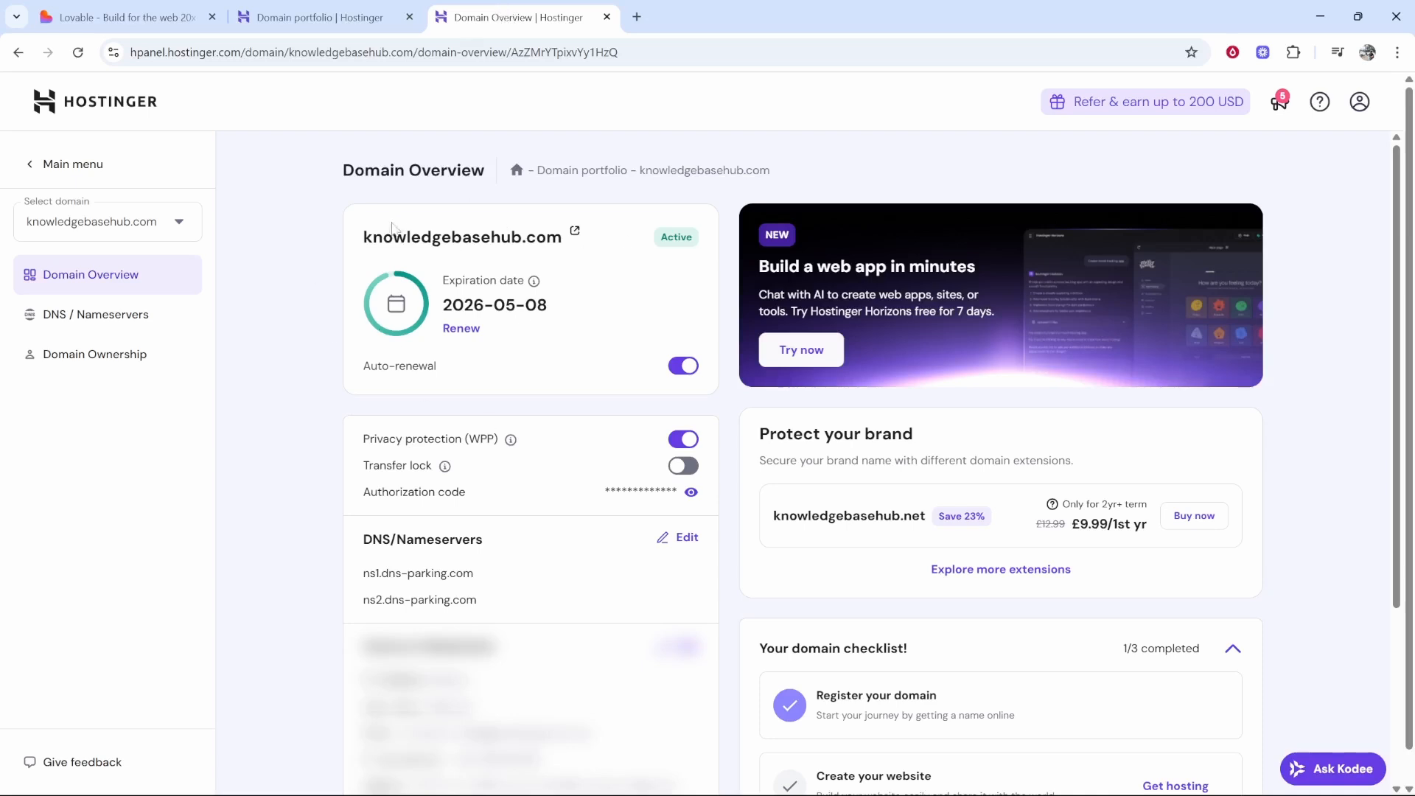
Step: Copy the domain name knowledgebasehub.com from its Domain Overview
left_click_drag(363, 236, 562, 237)
right_click(534, 239)
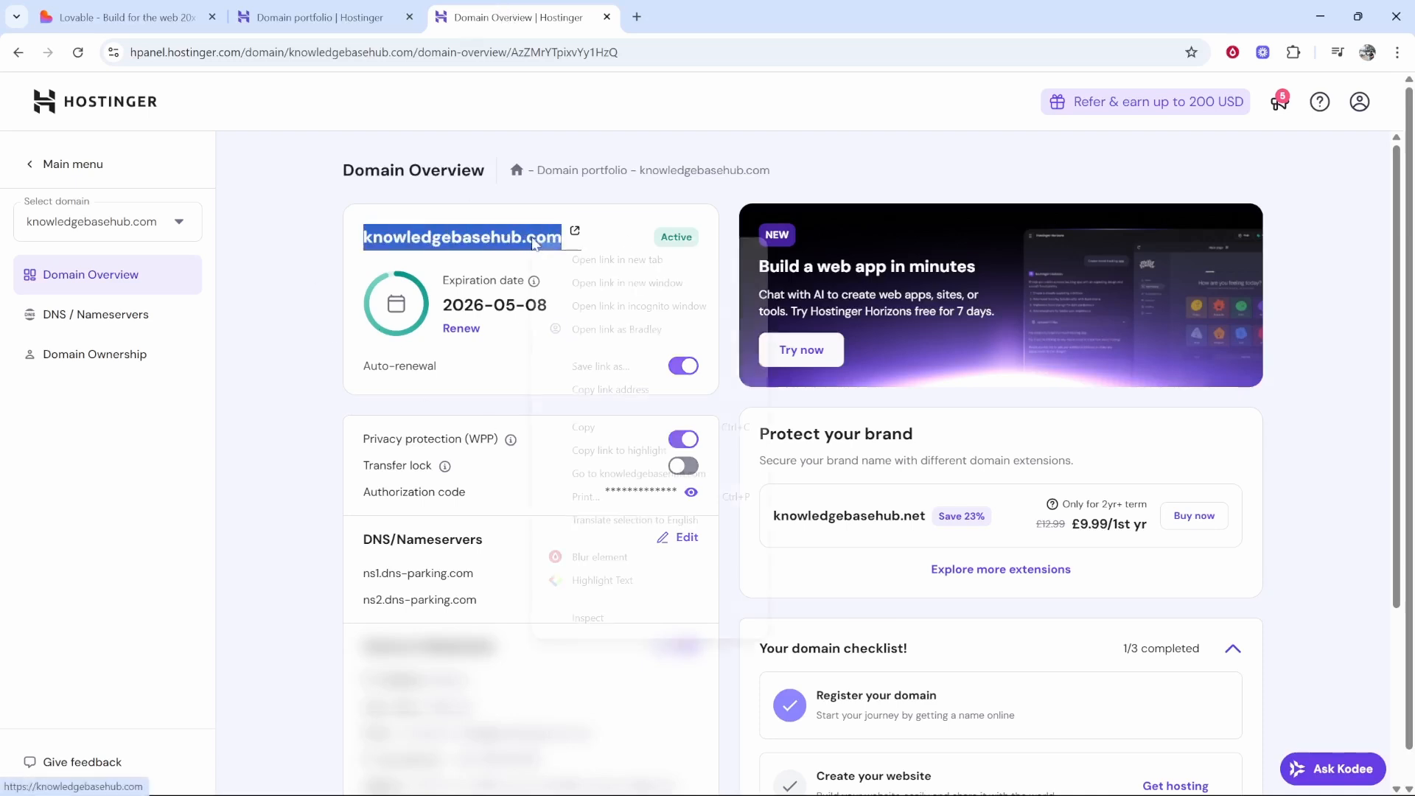
left_click(605, 427)
left_click(296, 9)
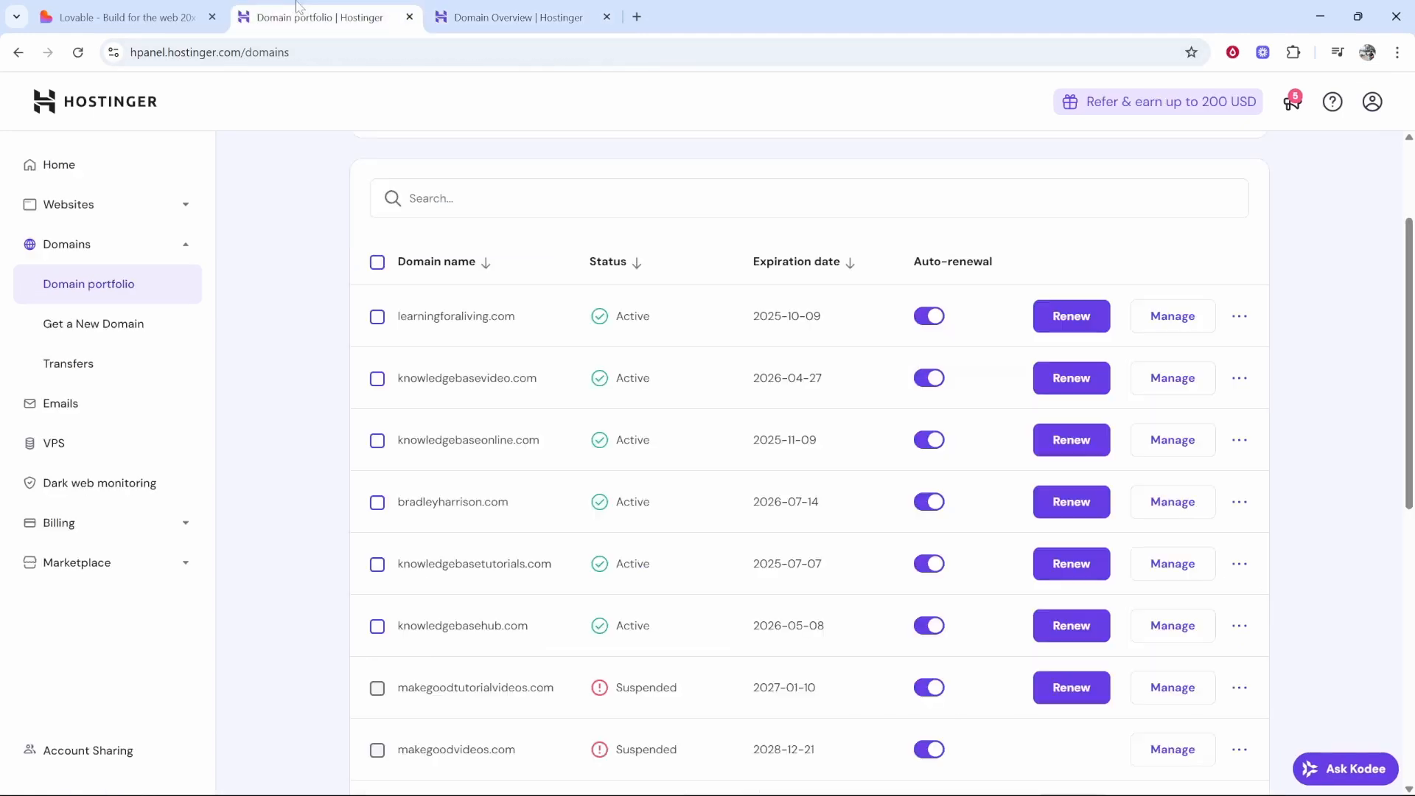
Step: Back in Lovable, submit knowledgebasehub.com as the domain to connect and choose manual setup instead of logging in to Hostinger
left_click(126, 9)
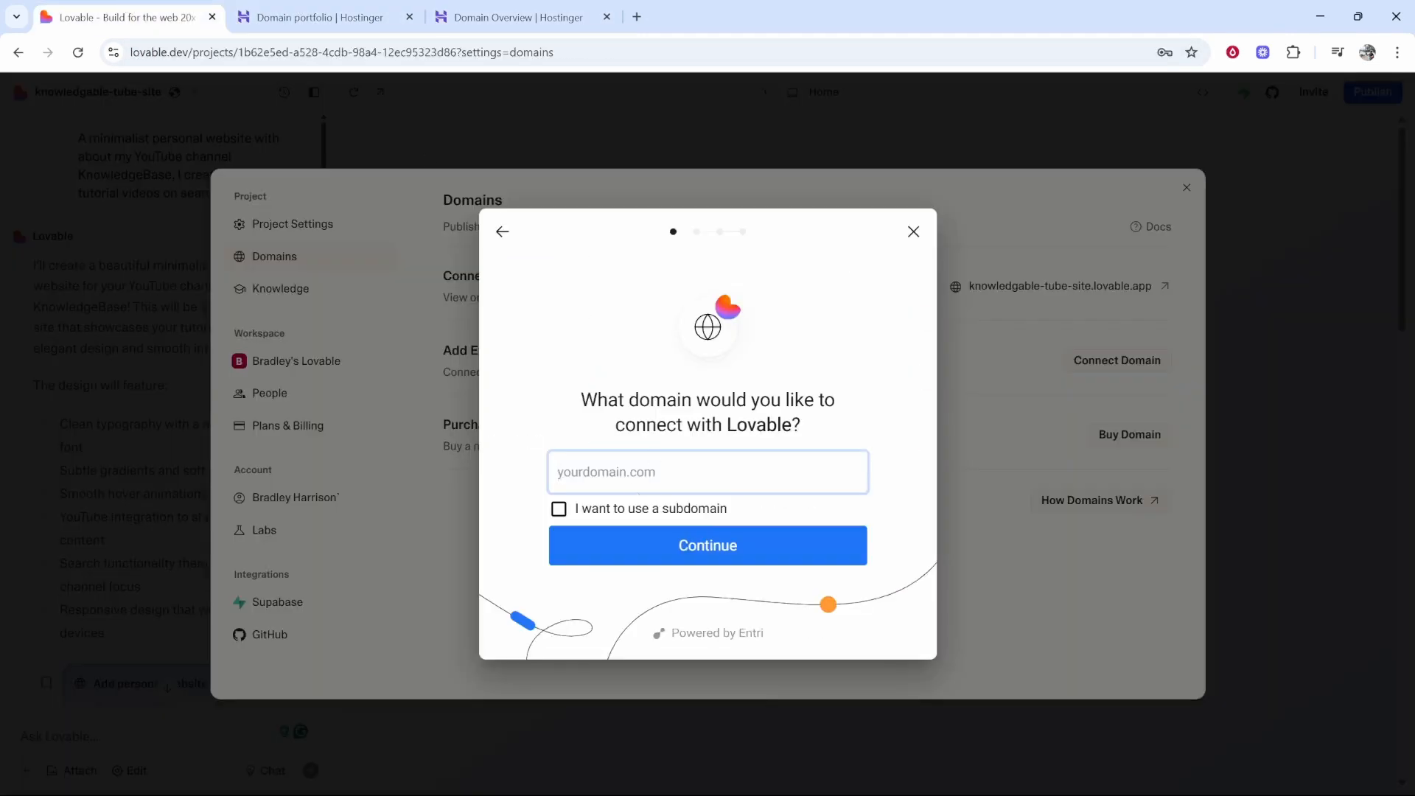
right_click(631, 472)
left_click(689, 254)
left_click(704, 555)
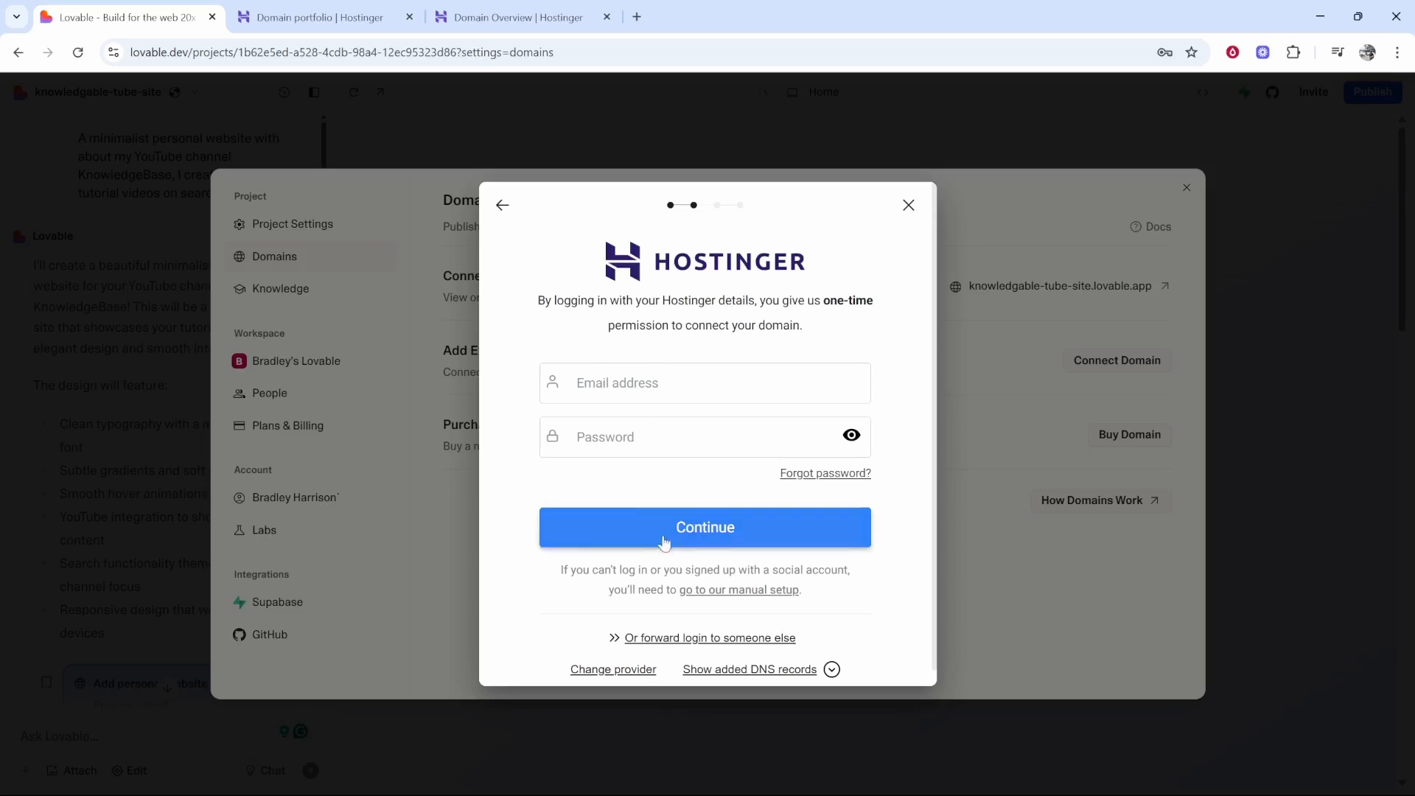
left_click(733, 598)
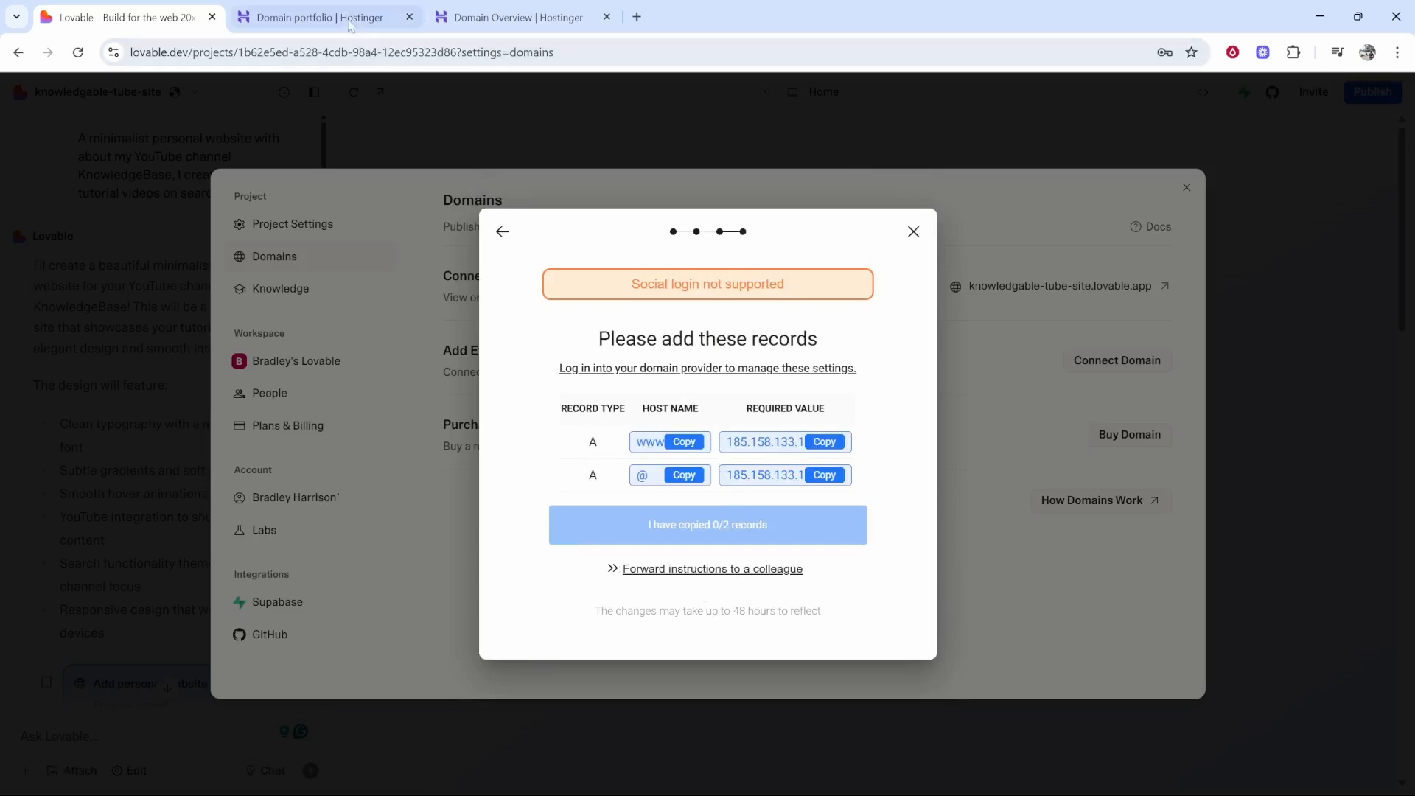
Step: Open the DNS / Nameservers page of knowledgebasehub.com in Hostinger and check the record types Lovable requires
left_click(495, 20)
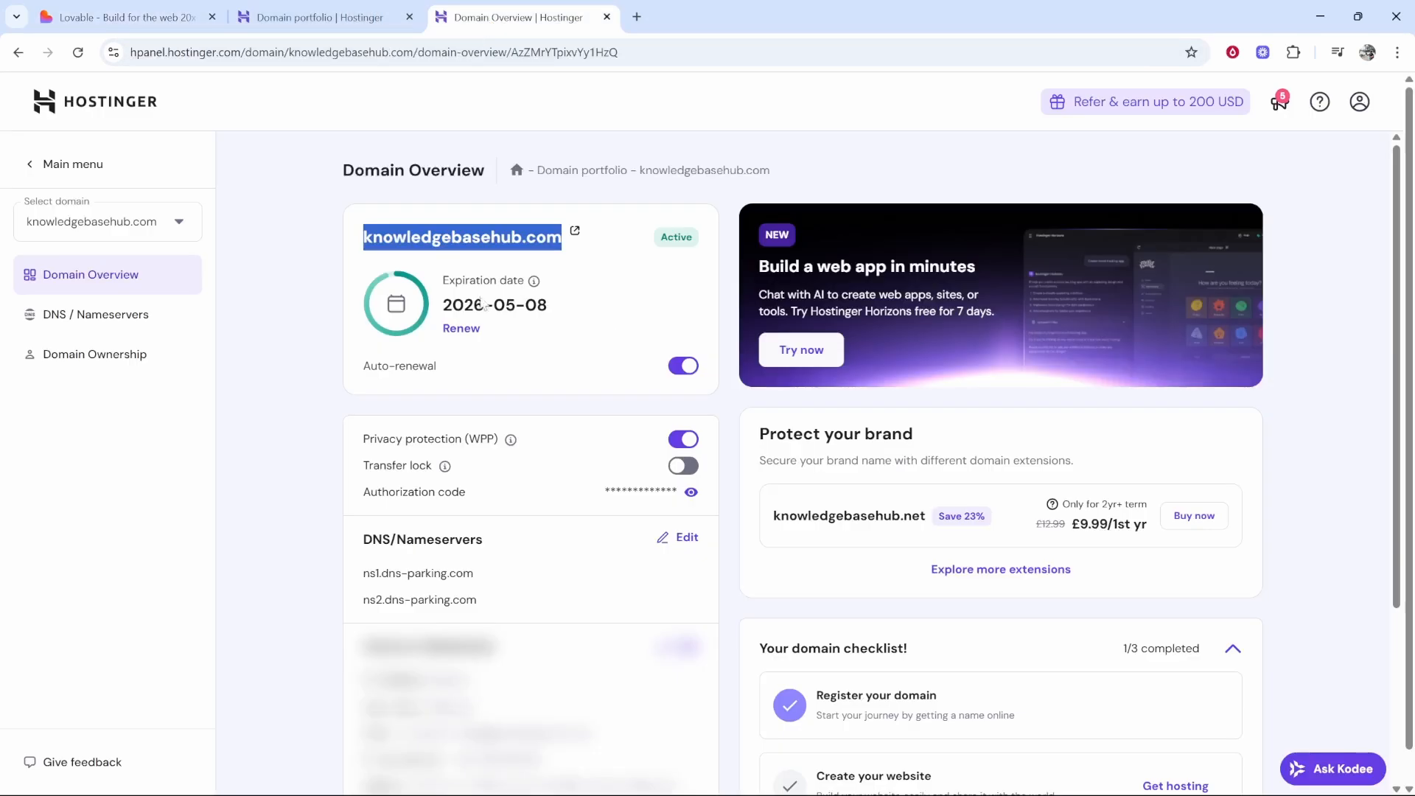
left_click(63, 323)
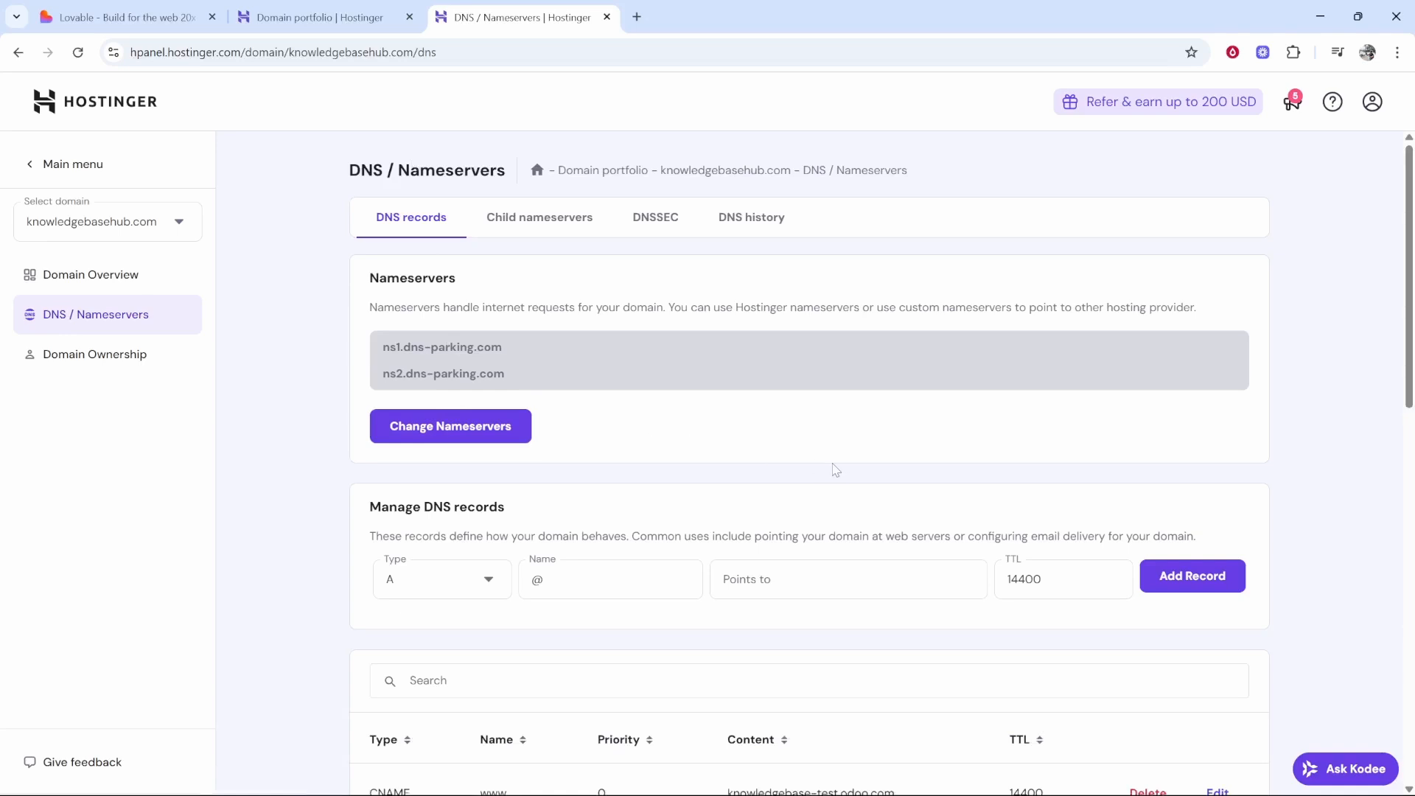
left_click(118, 17)
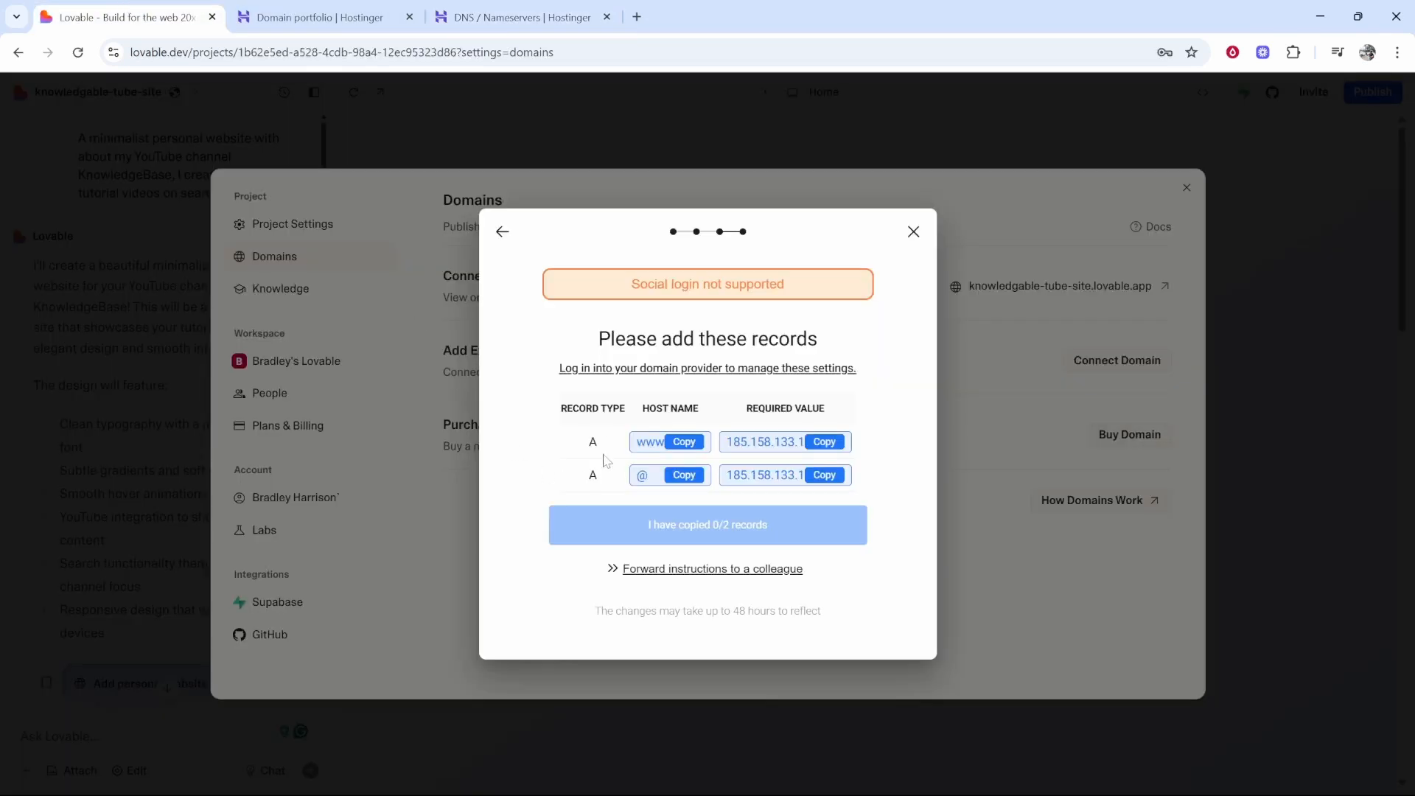
left_click_drag(609, 442, 558, 448)
left_click(475, 2)
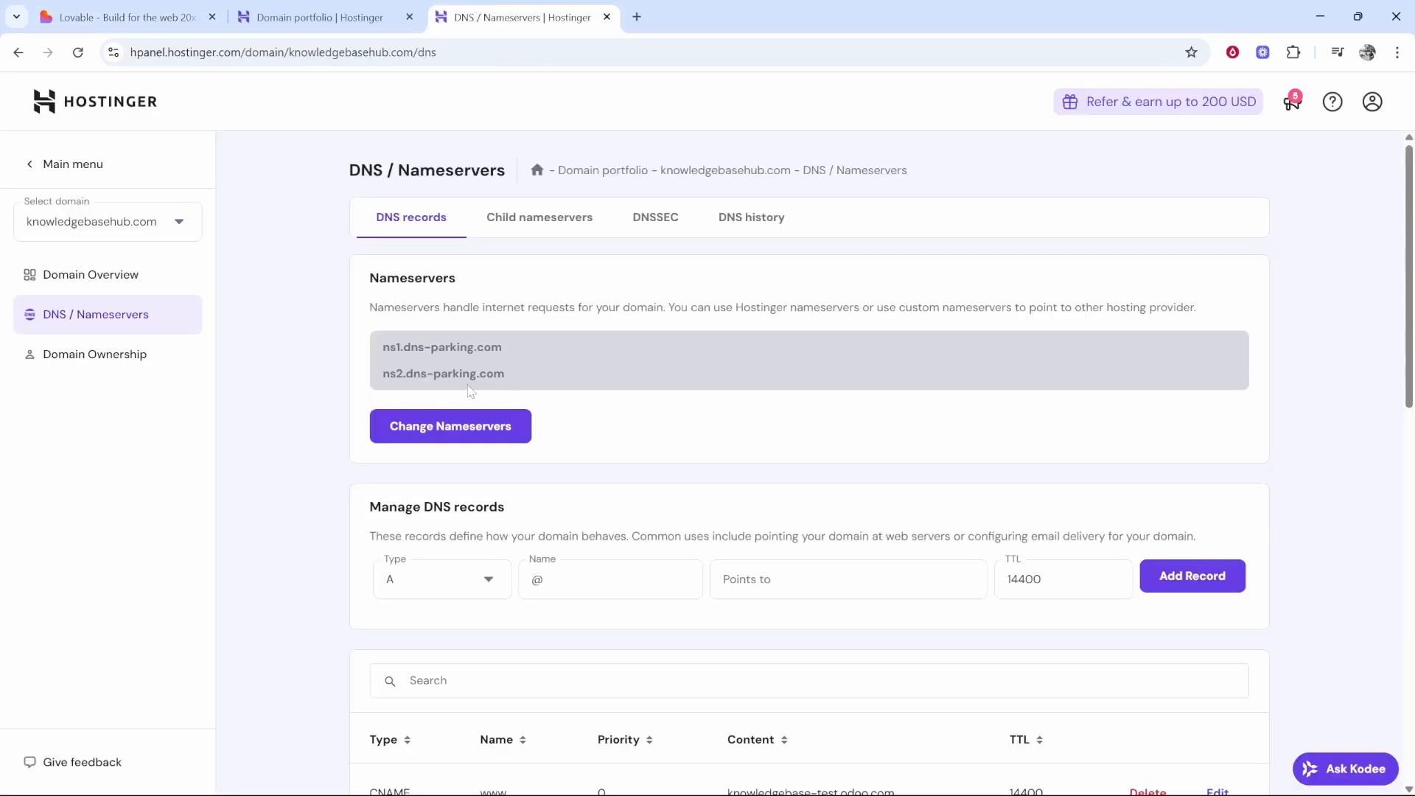
Step: Compare the domain's existing DNS records with Lovable's required ones and reset them to default in Hostinger
scroll(309, 383, "down", 10)
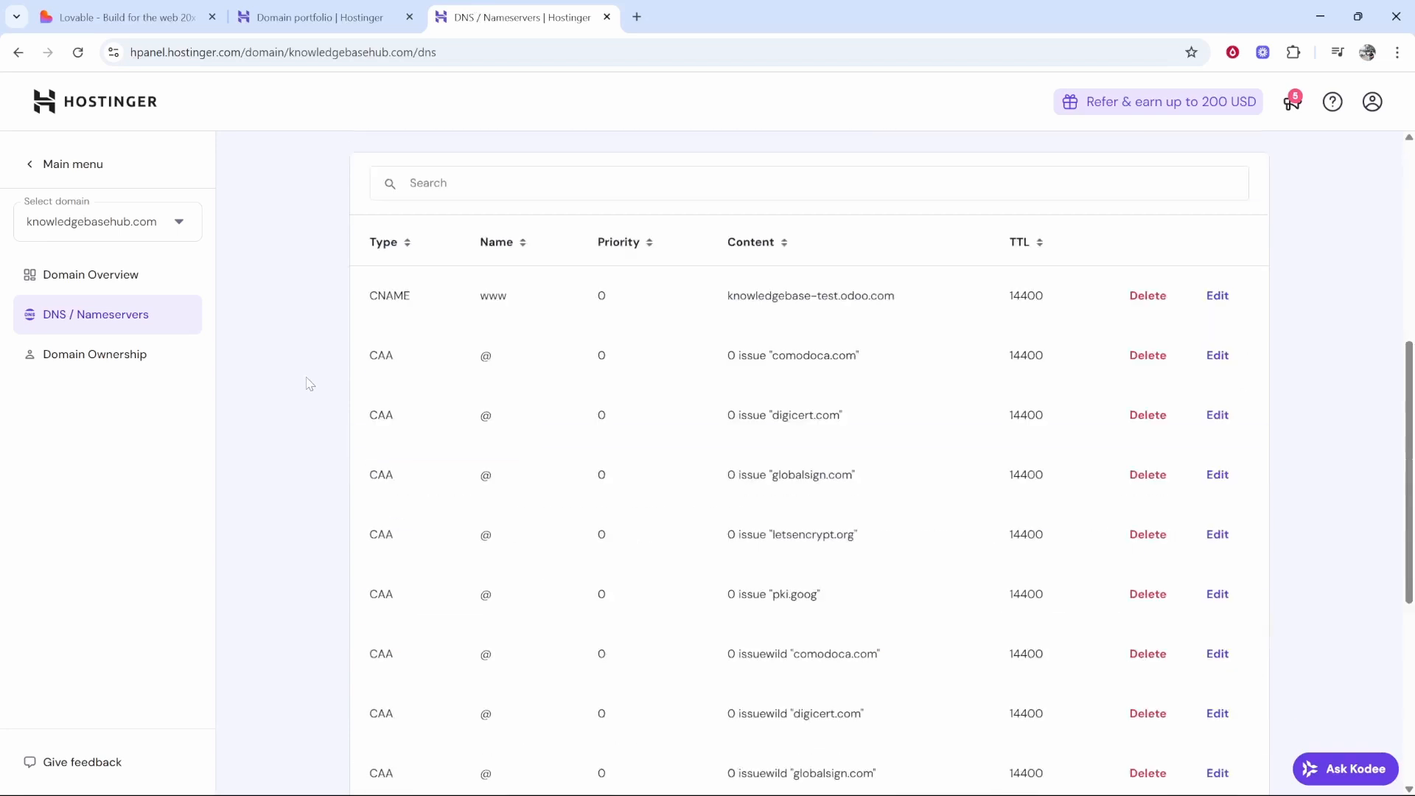
scroll(675, 451, "up", 4)
scroll(675, 451, "down", 4)
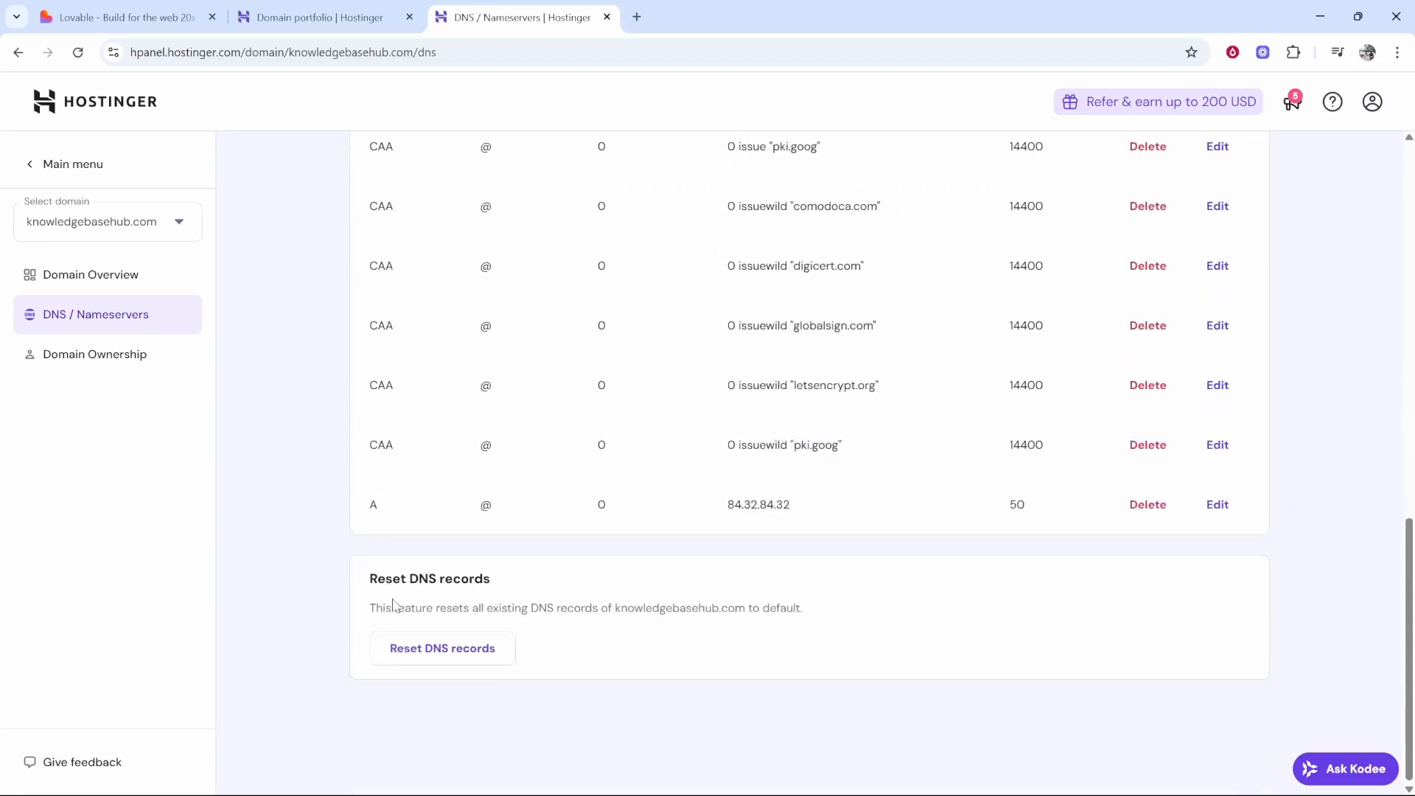
left_click(157, 16)
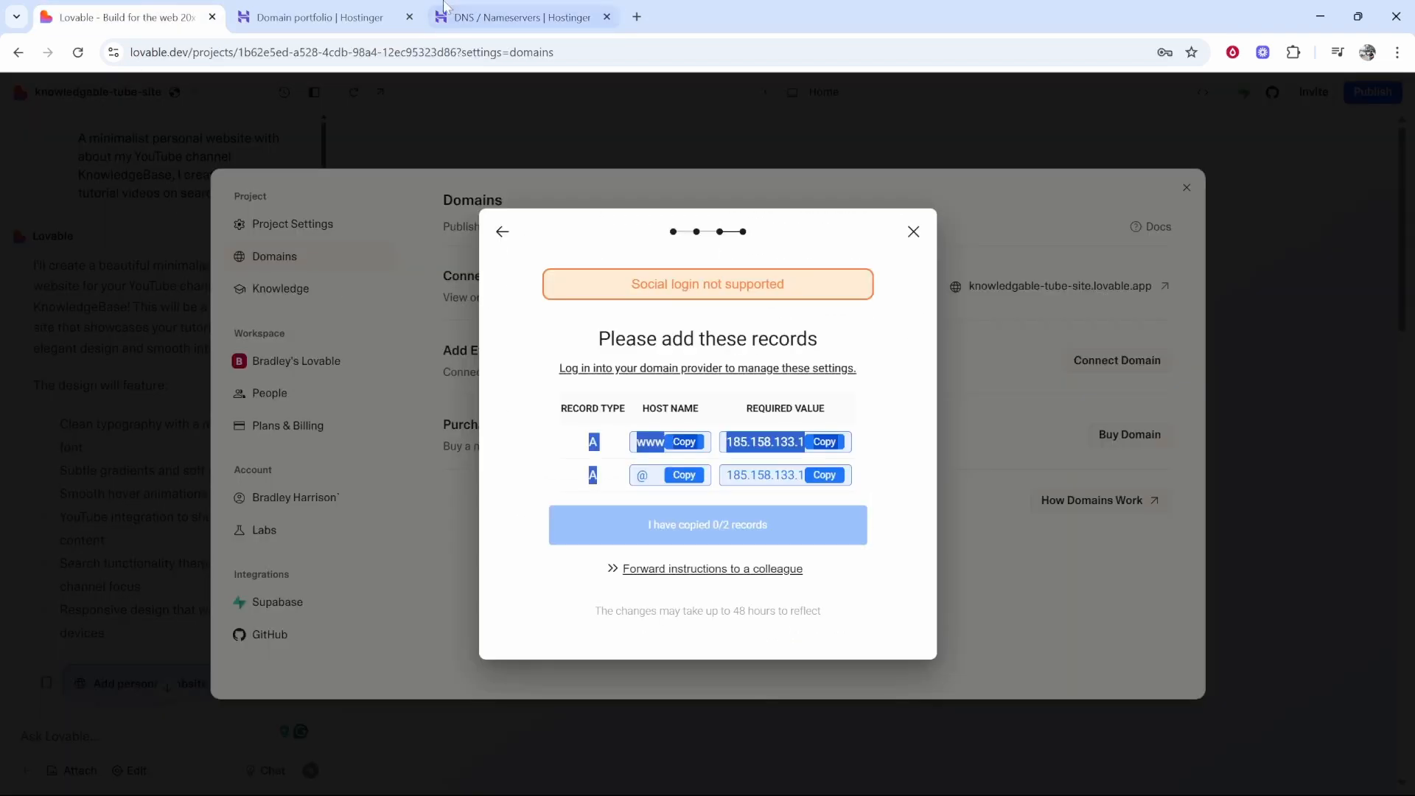
left_click(486, 16)
left_click(443, 662)
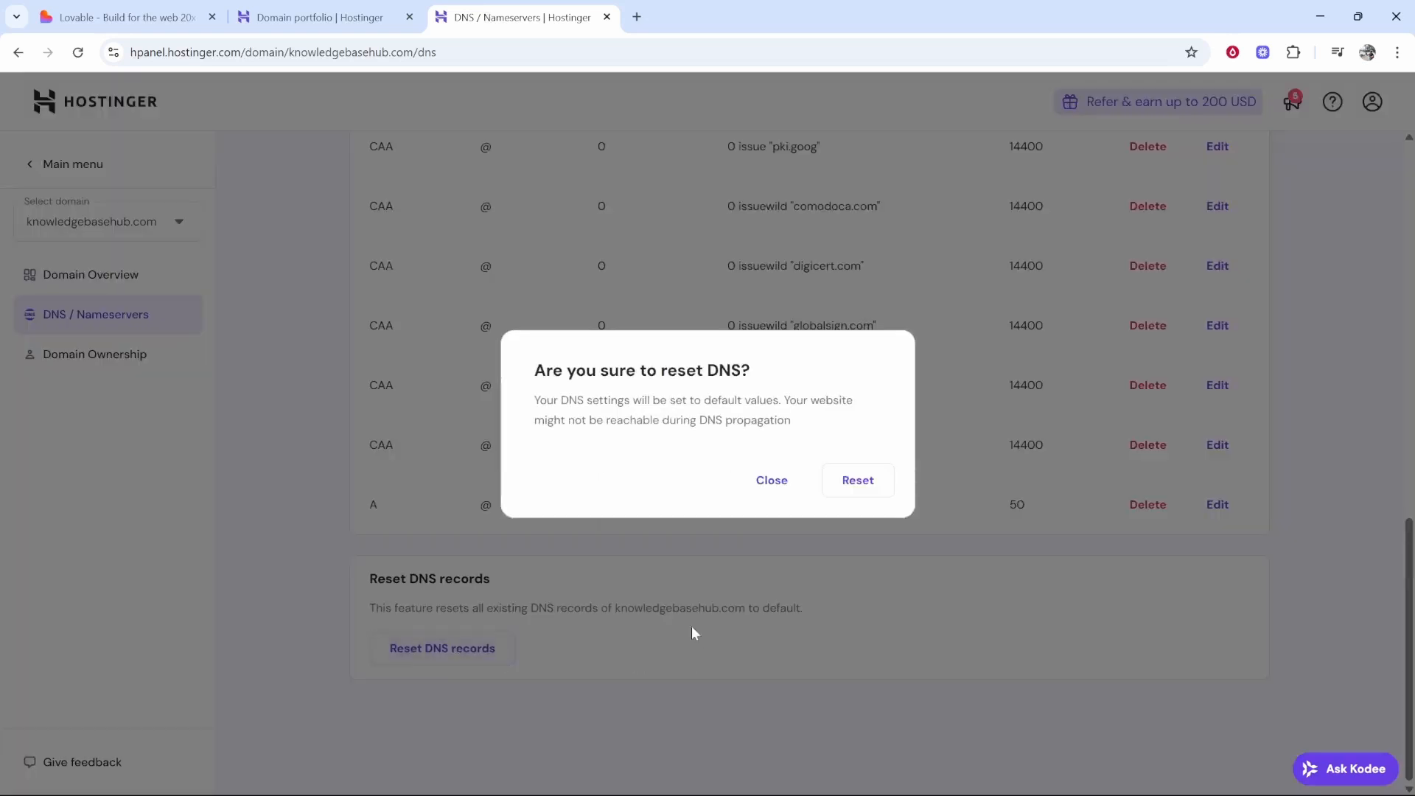
left_click(855, 479)
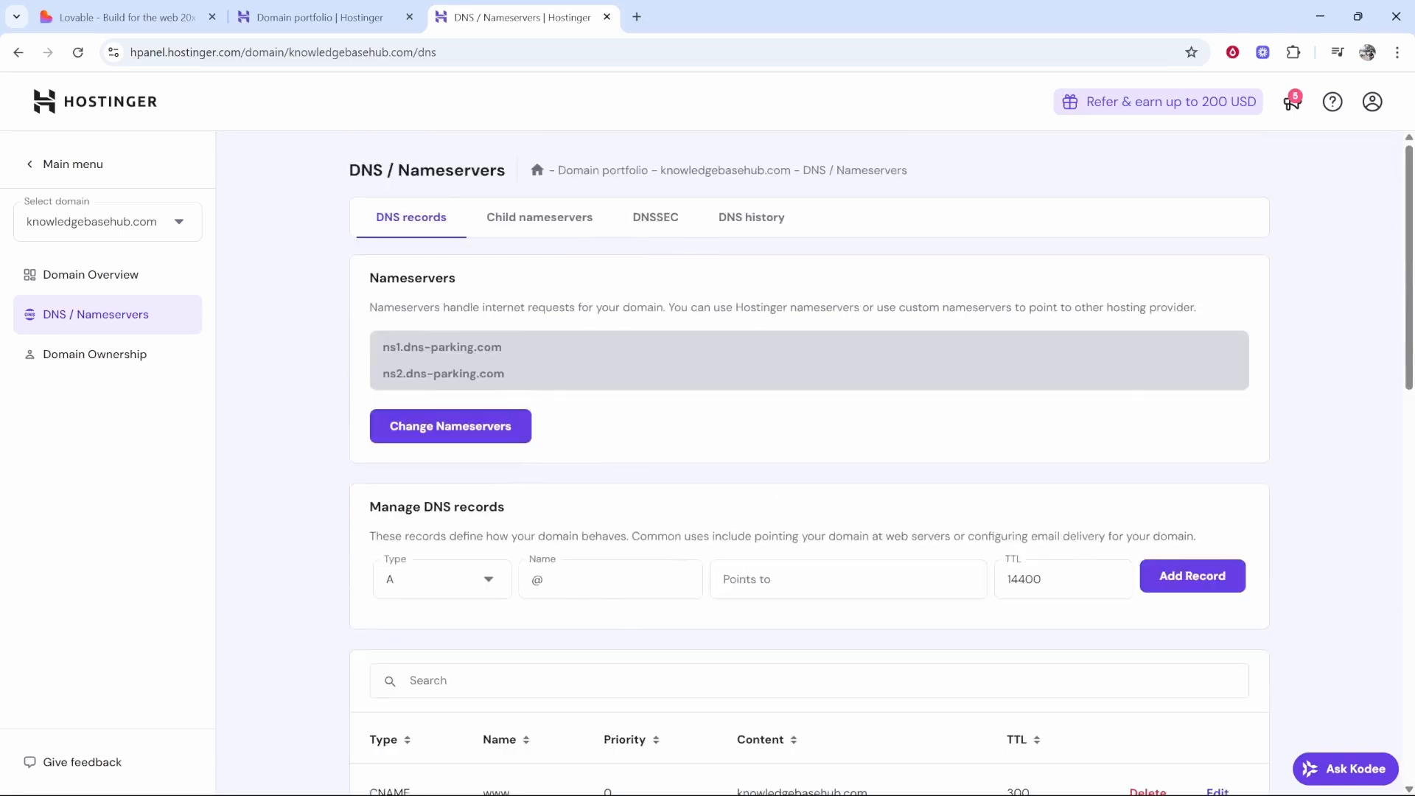
Step: Copy the required value of the www A record from Lovable's manual setup instructions
scroll(572, 578, "down", 2)
scroll(551, 571, "up", 1)
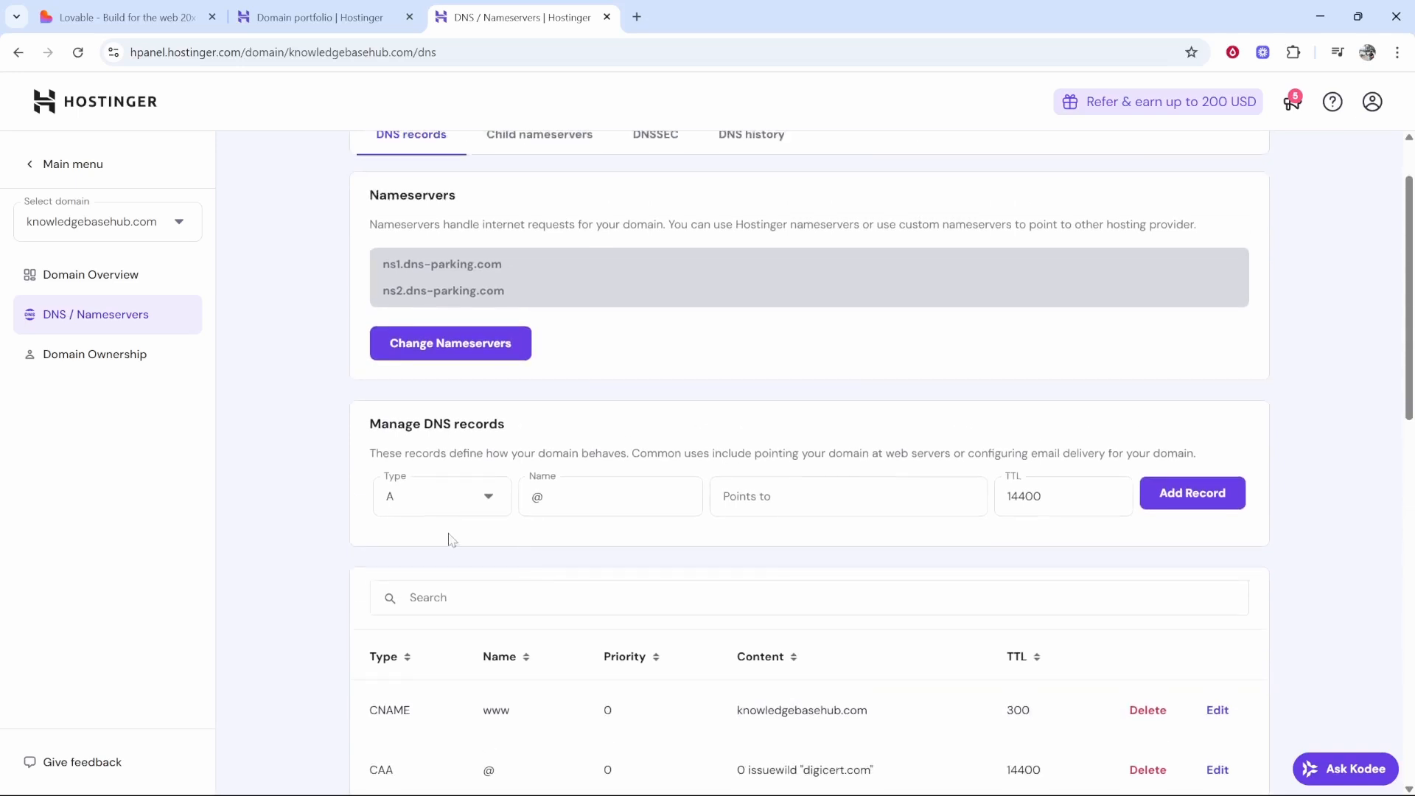
key("ctrl+shift+Tab")
key("ctrl+shift+Tab")
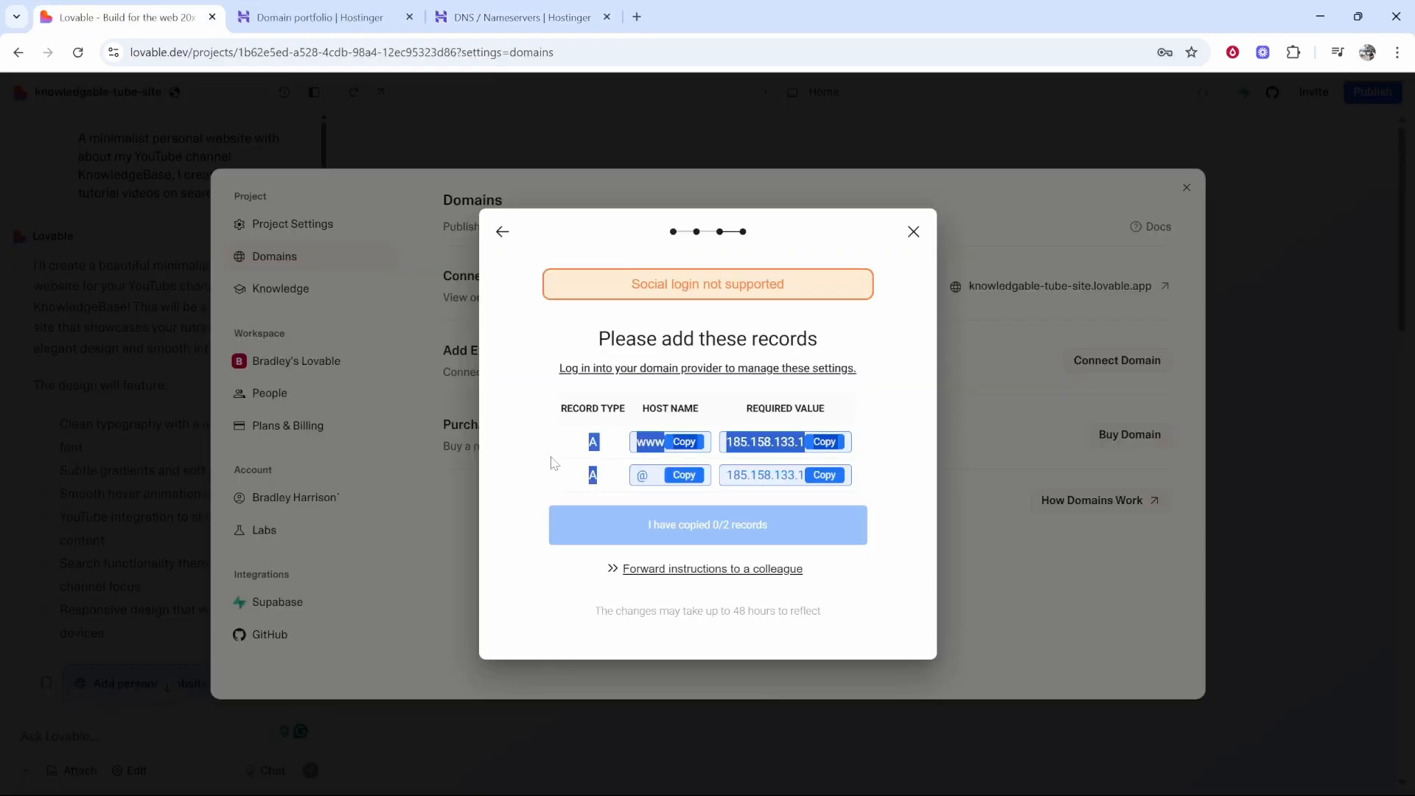
left_click(554, 462)
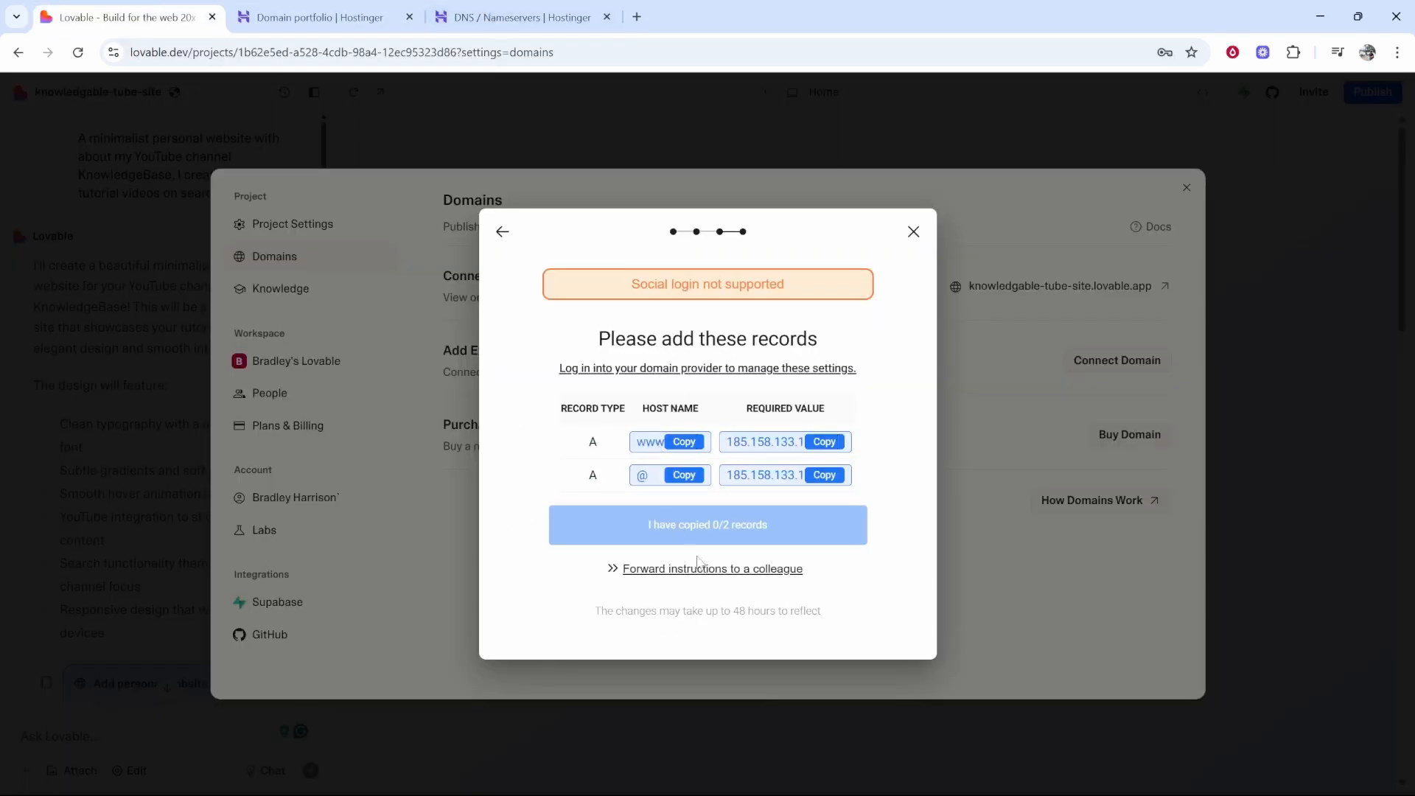
left_click(823, 443)
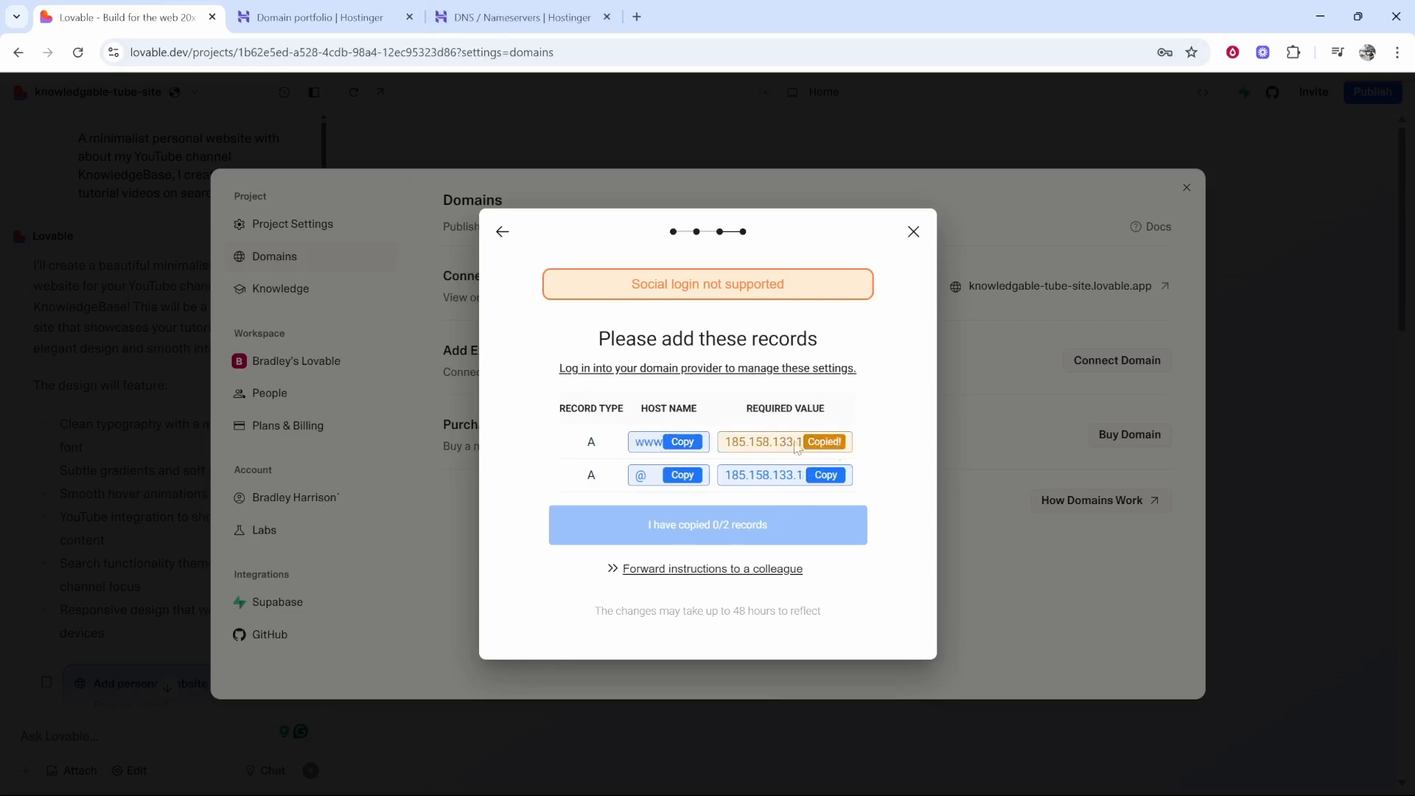
Step: In Hostinger, fill in a new A record with the name www pointing to 185.158.133.1
key("ctrl+Tab")
key("ctrl+Tab")
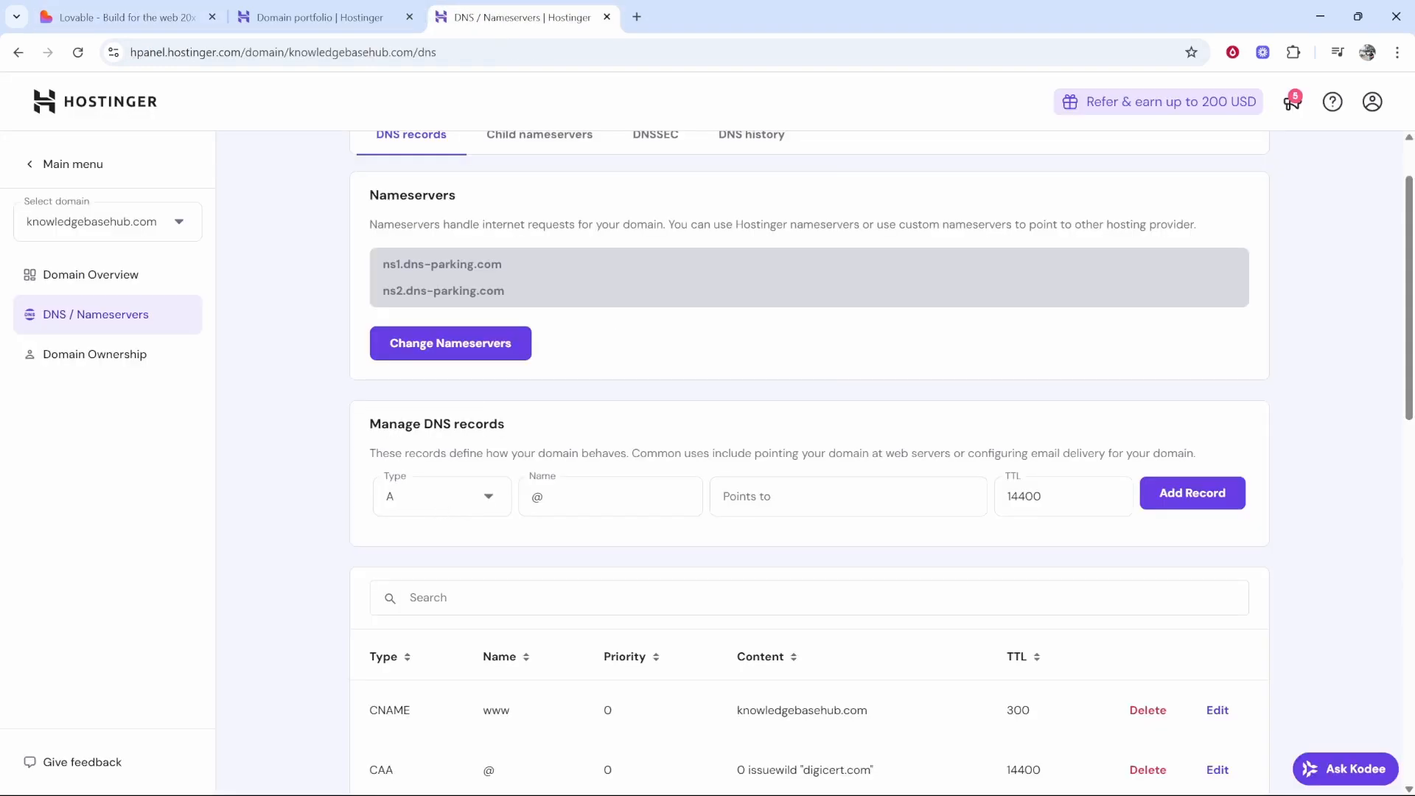
double_click(538, 496)
type("www")
key("Tab")
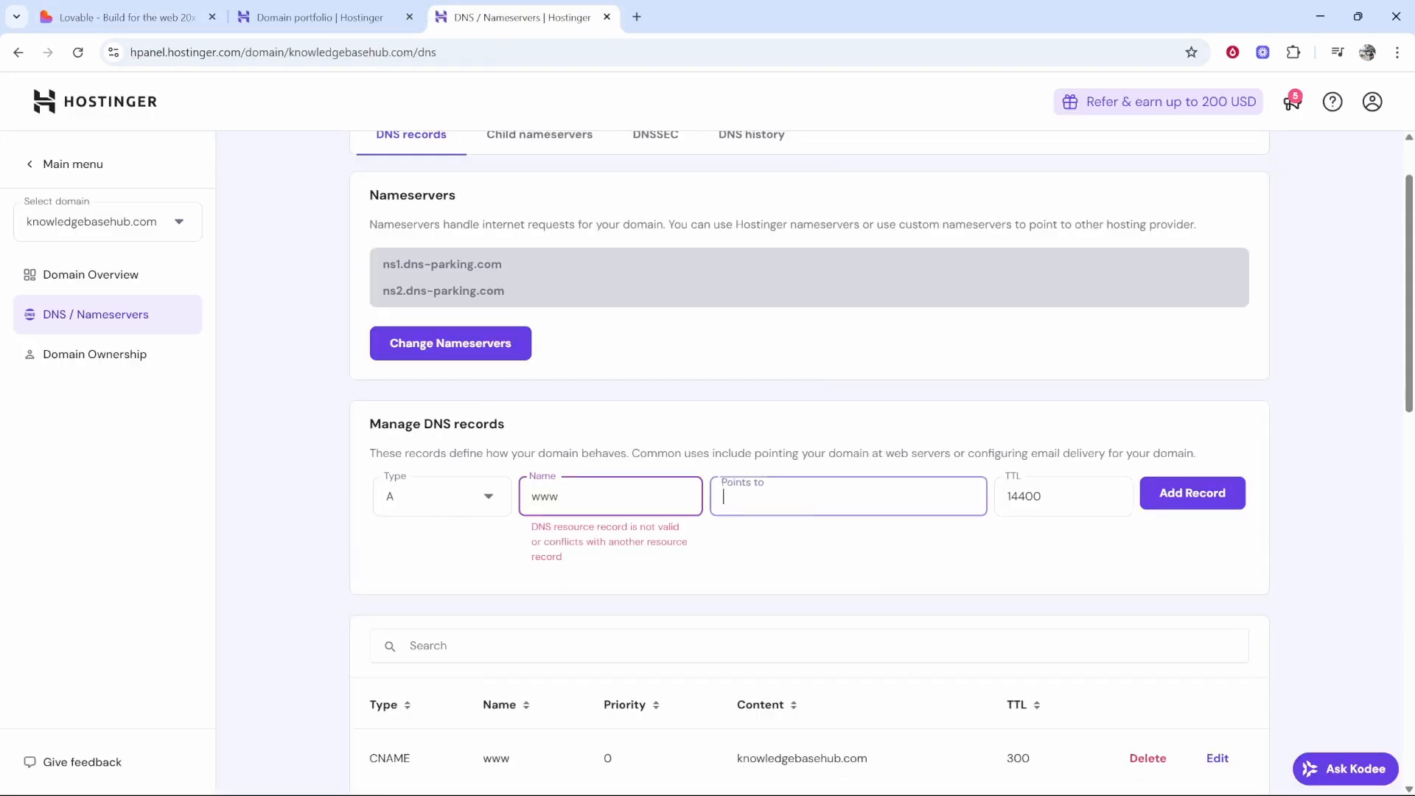
right_click(797, 493)
left_click(858, 269)
left_click(753, 496)
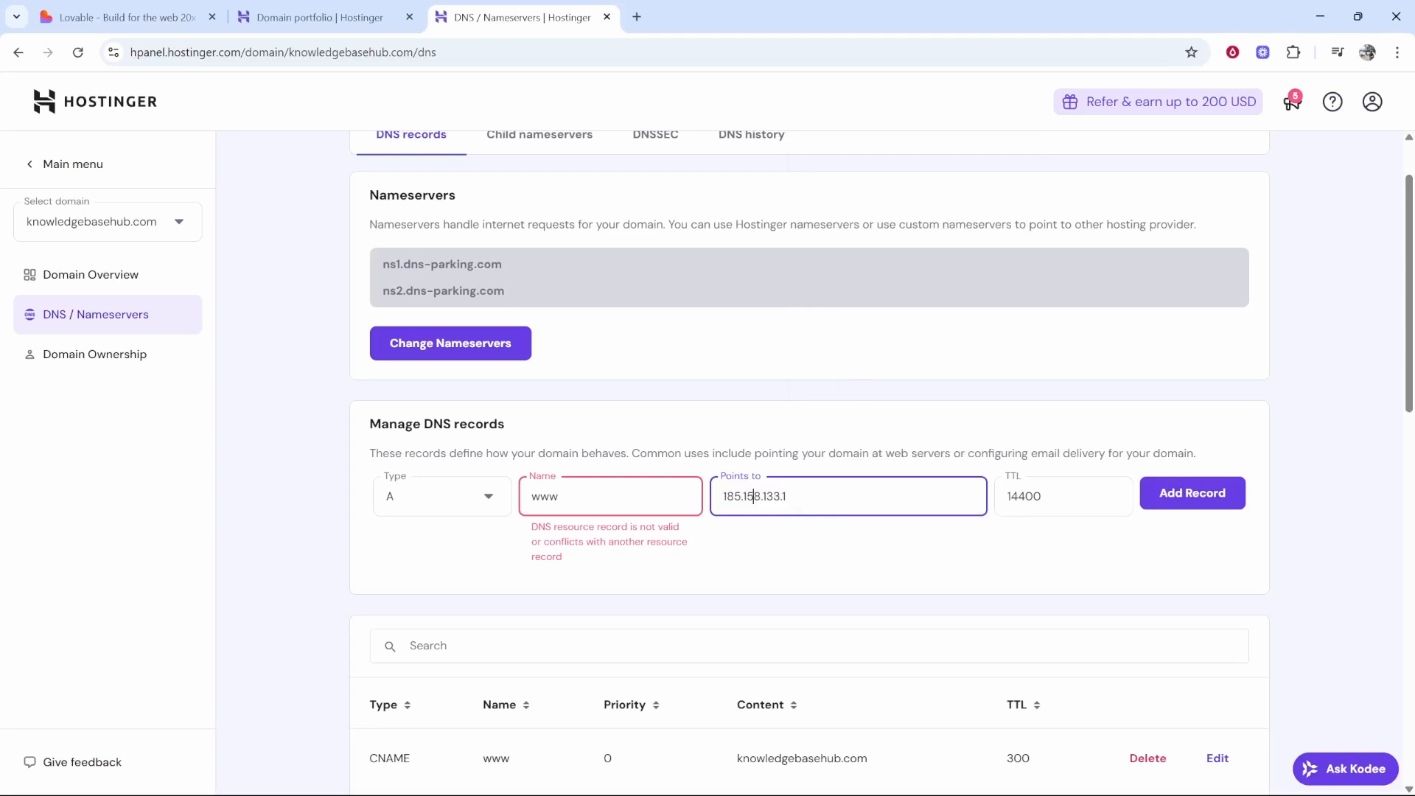
left_click_drag(725, 465, 763, 473)
left_click(756, 480)
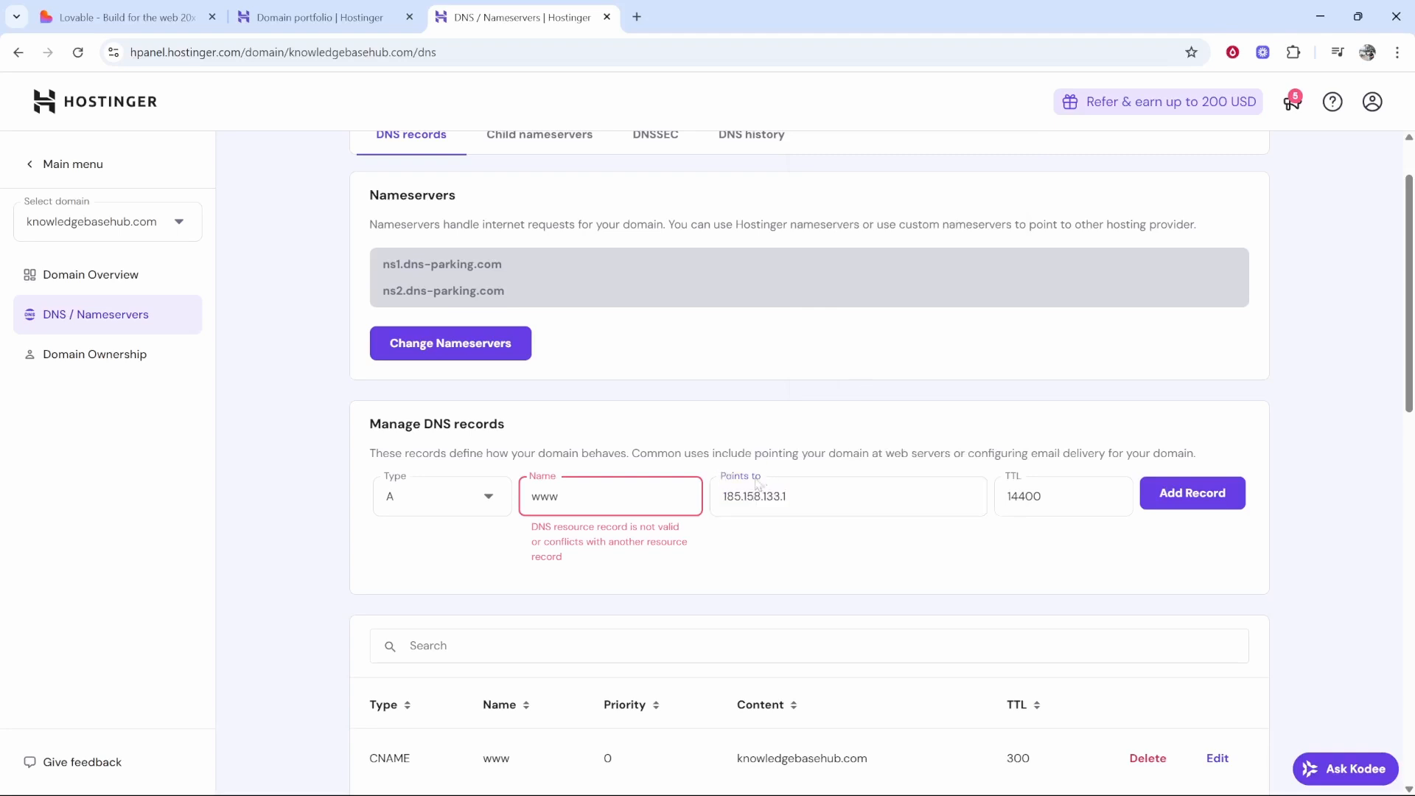
Step: Examine the error on the new record's name and look in the existing DNS records for a conflicting www entry
left_click_drag(528, 529, 683, 531)
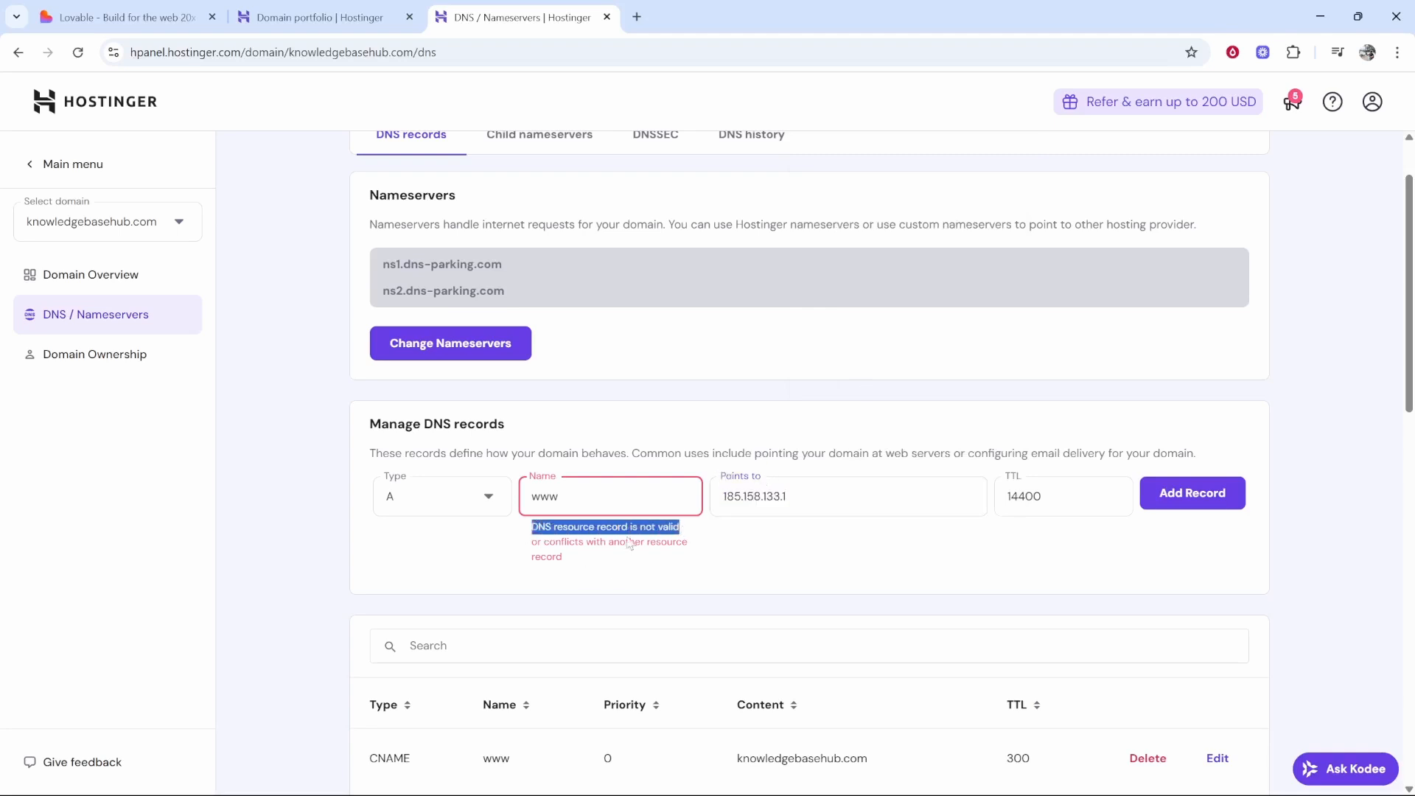
left_click(631, 543)
scroll(602, 425, "down", 2)
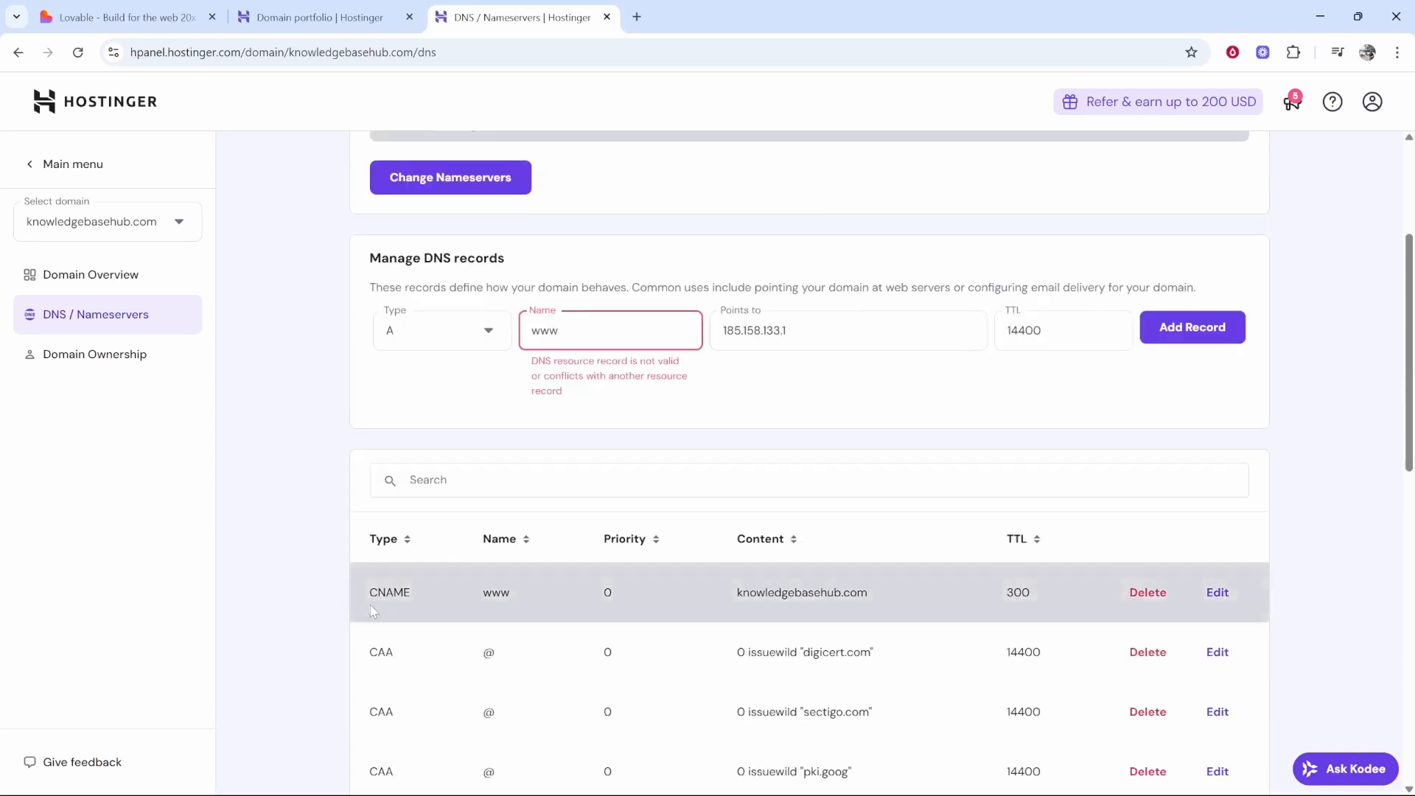
left_click_drag(370, 598, 419, 590)
left_click(419, 591)
left_click_drag(482, 593, 510, 590)
left_click(498, 581)
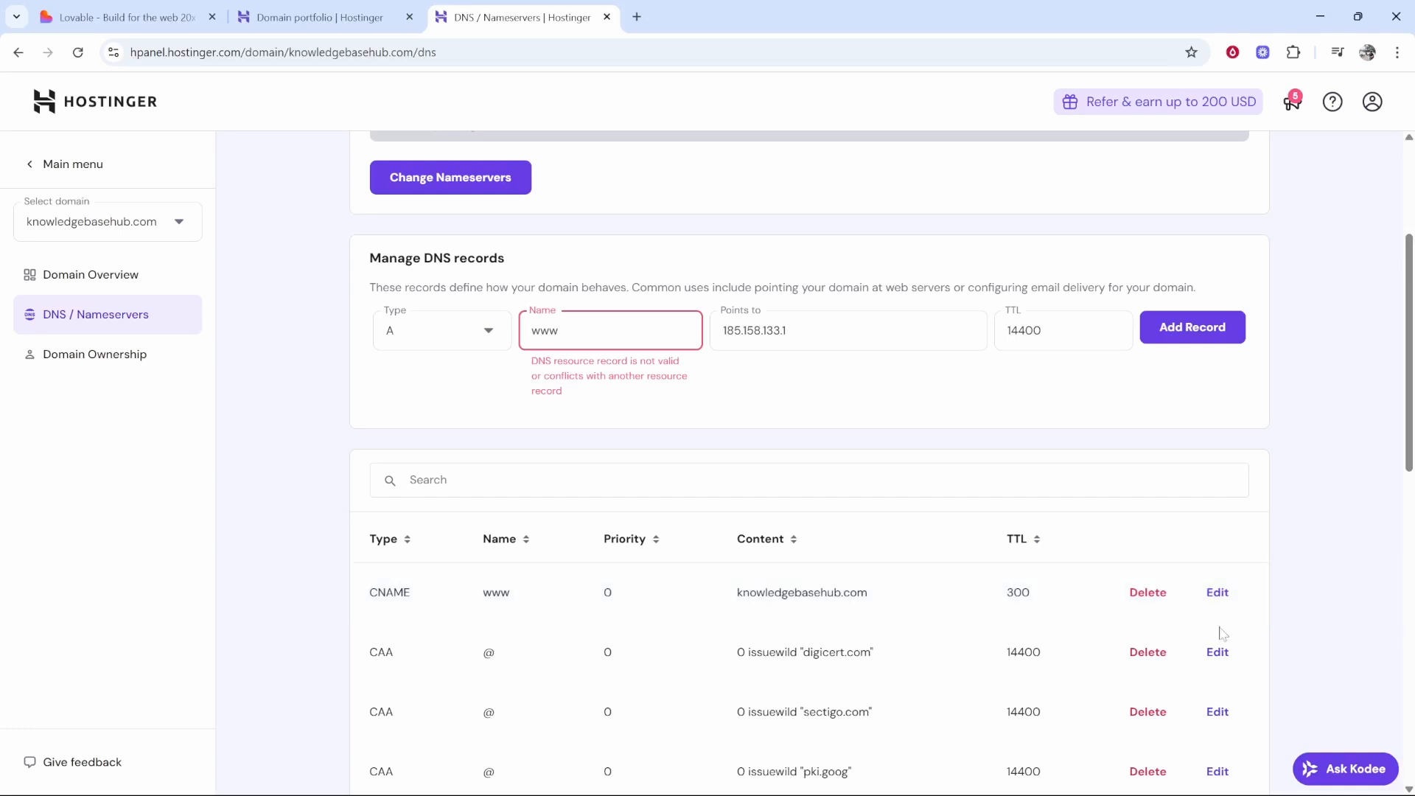
Step: Delete the conflicting www CNAME record and add the prepared www A record pointing to 185.158.133.1
left_click(1147, 592)
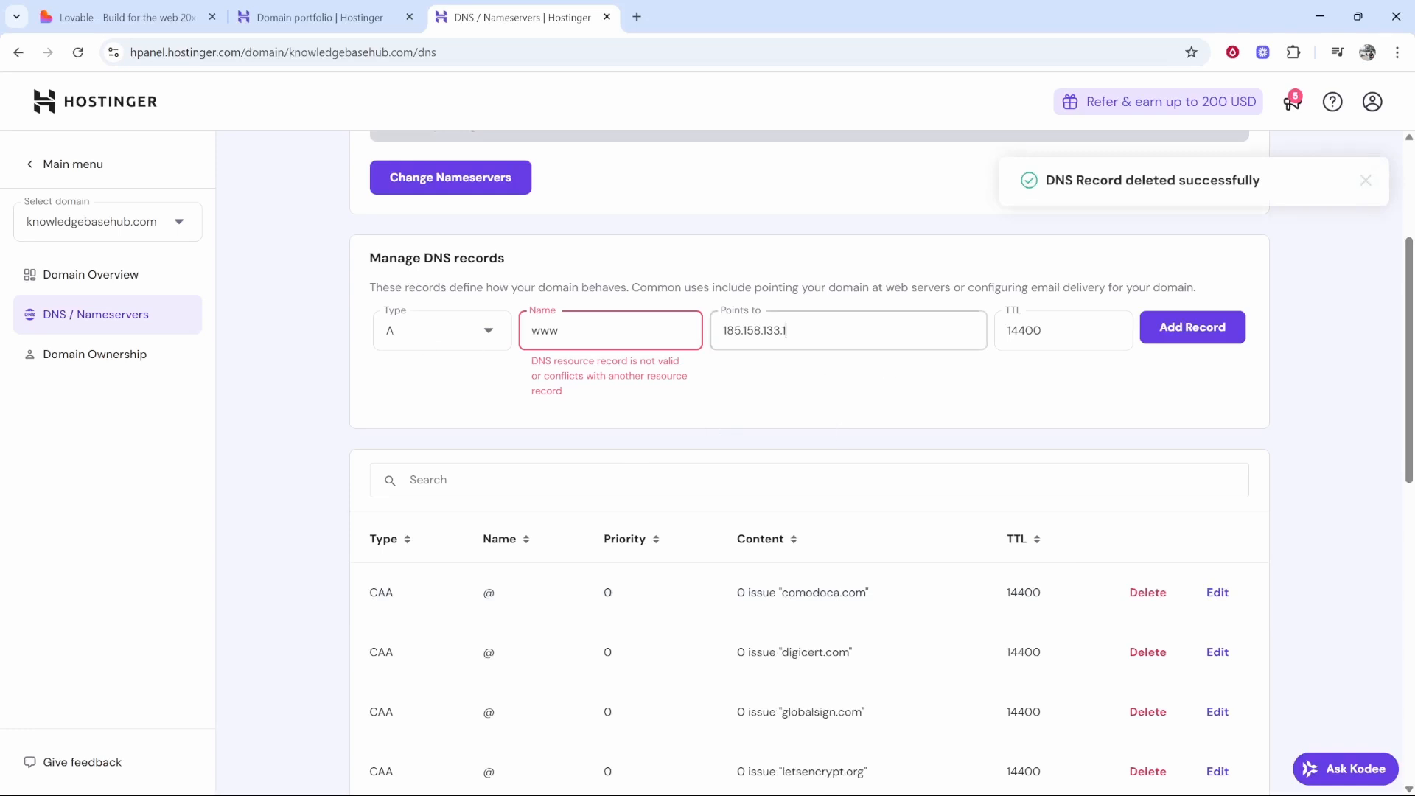
left_click(784, 330)
left_click(589, 331)
left_click(781, 330)
left_click(612, 331)
left_click(589, 365)
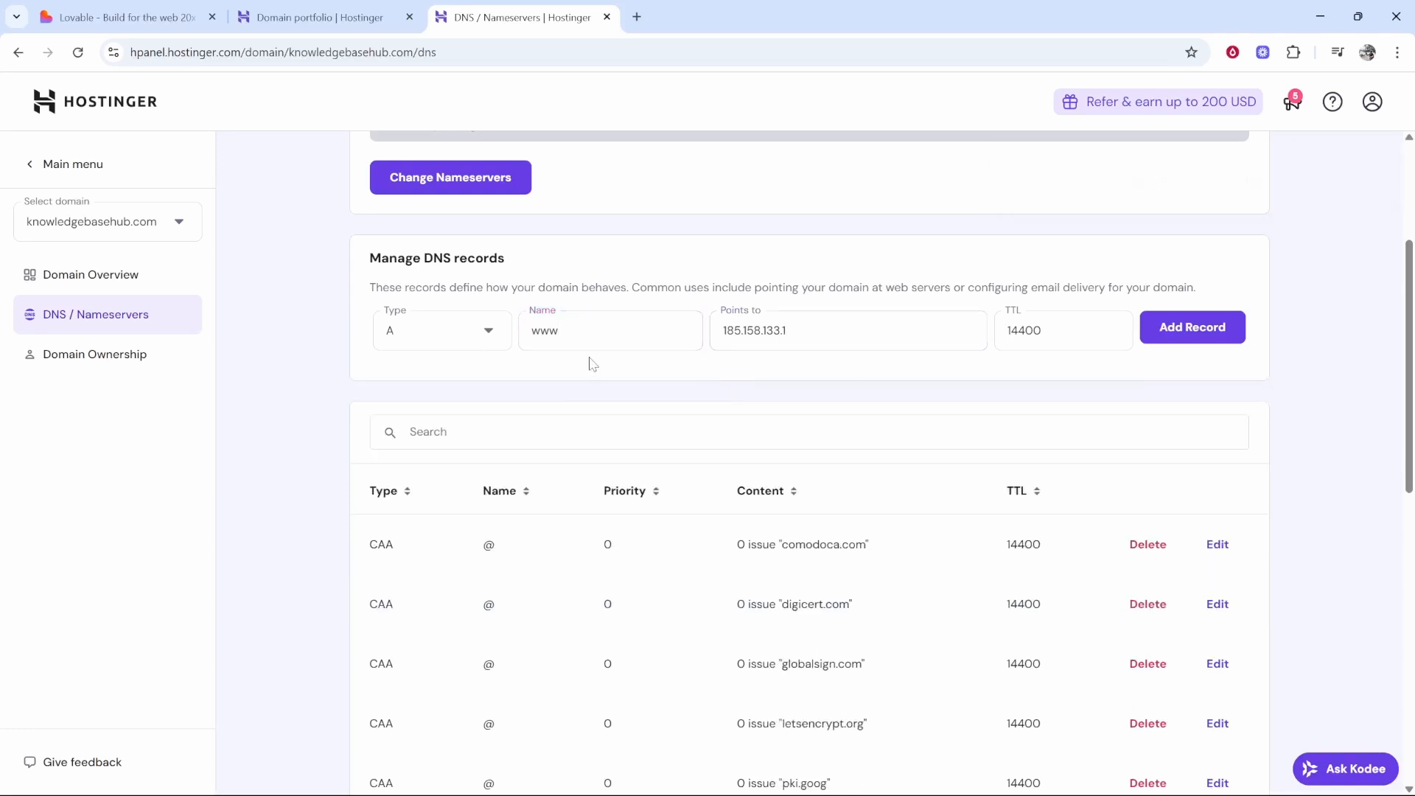
left_click(1192, 327)
left_click(848, 584)
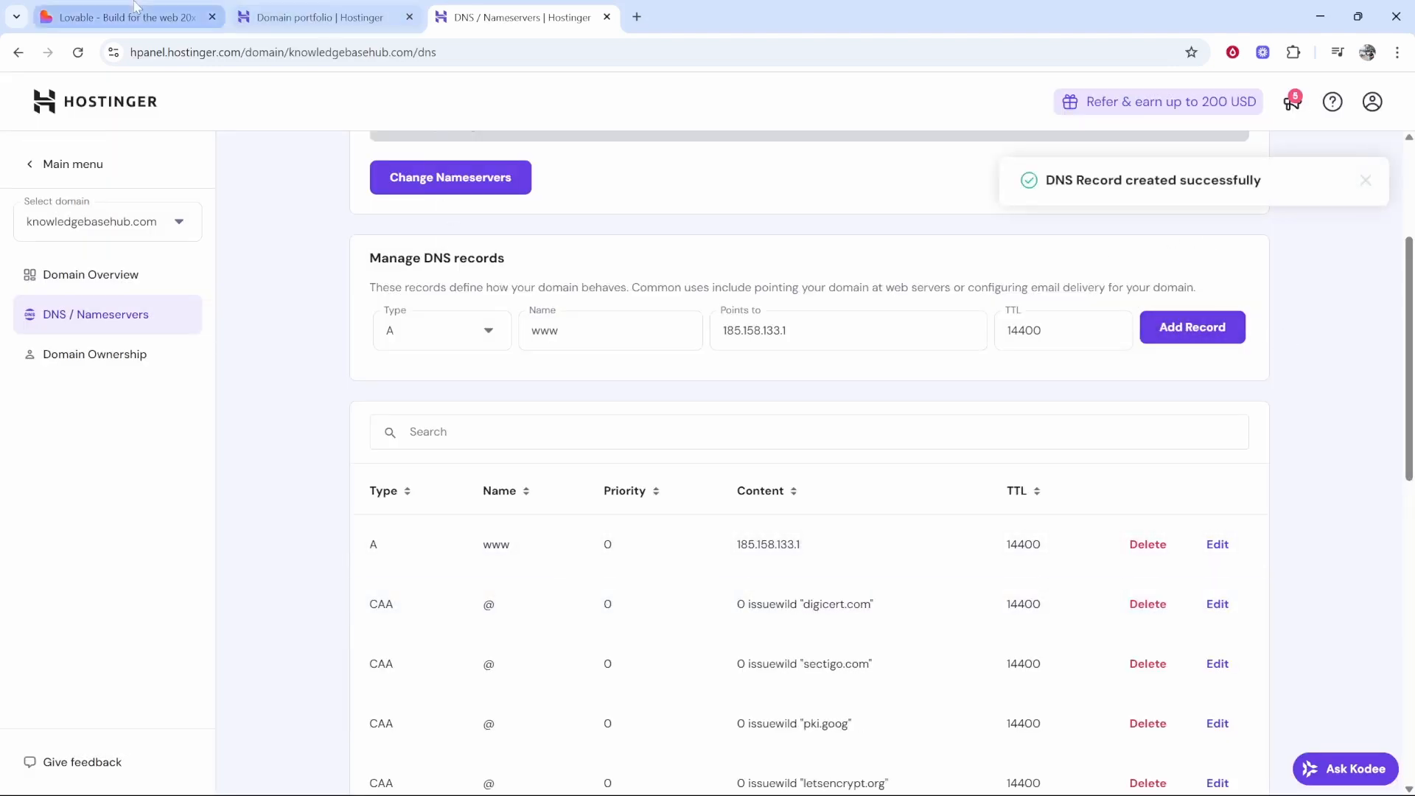
Step: Copy the @ record's required value from Lovable and add an additional A record named @ pointing to 185.158.133.1 in Hostinger
left_click(118, 17)
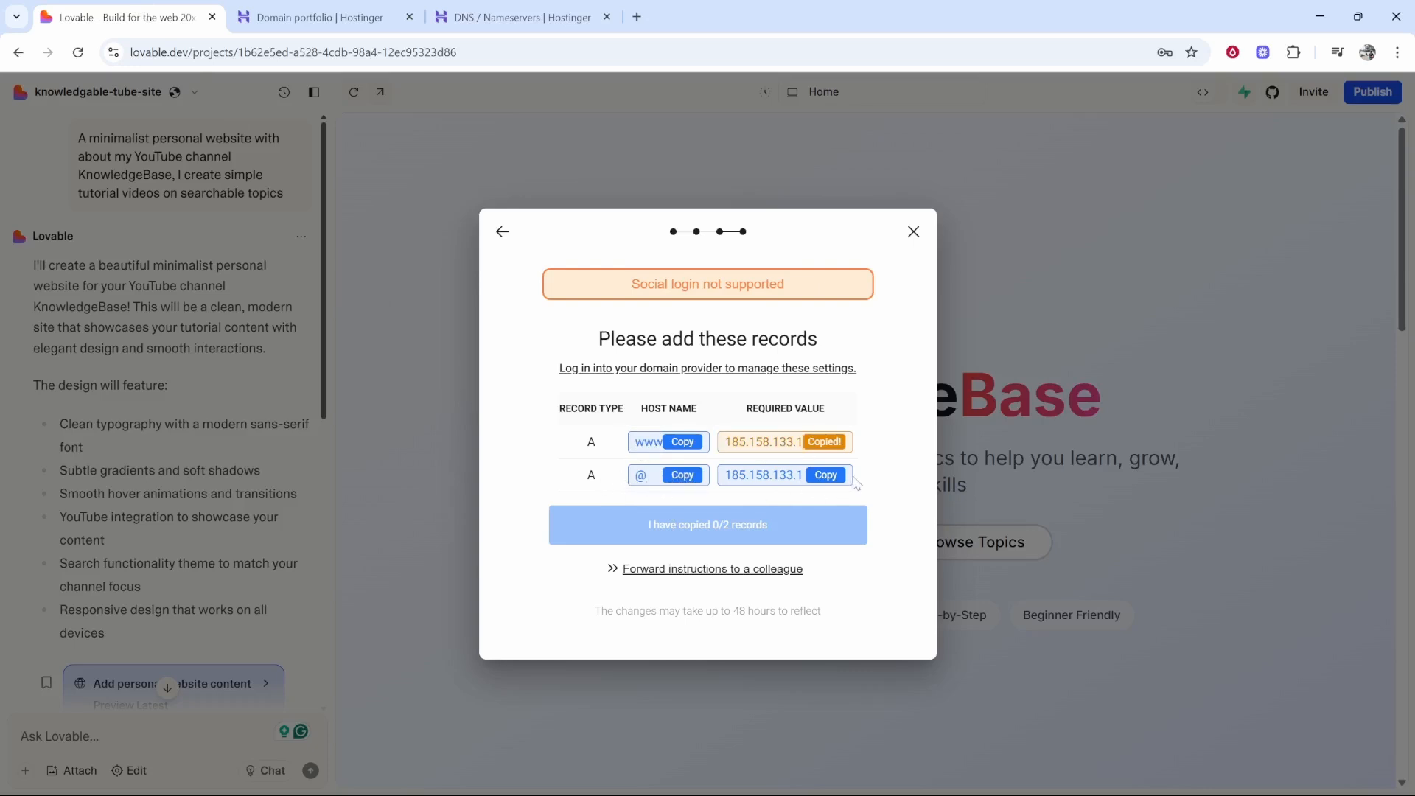
left_click(824, 479)
left_click(549, 17)
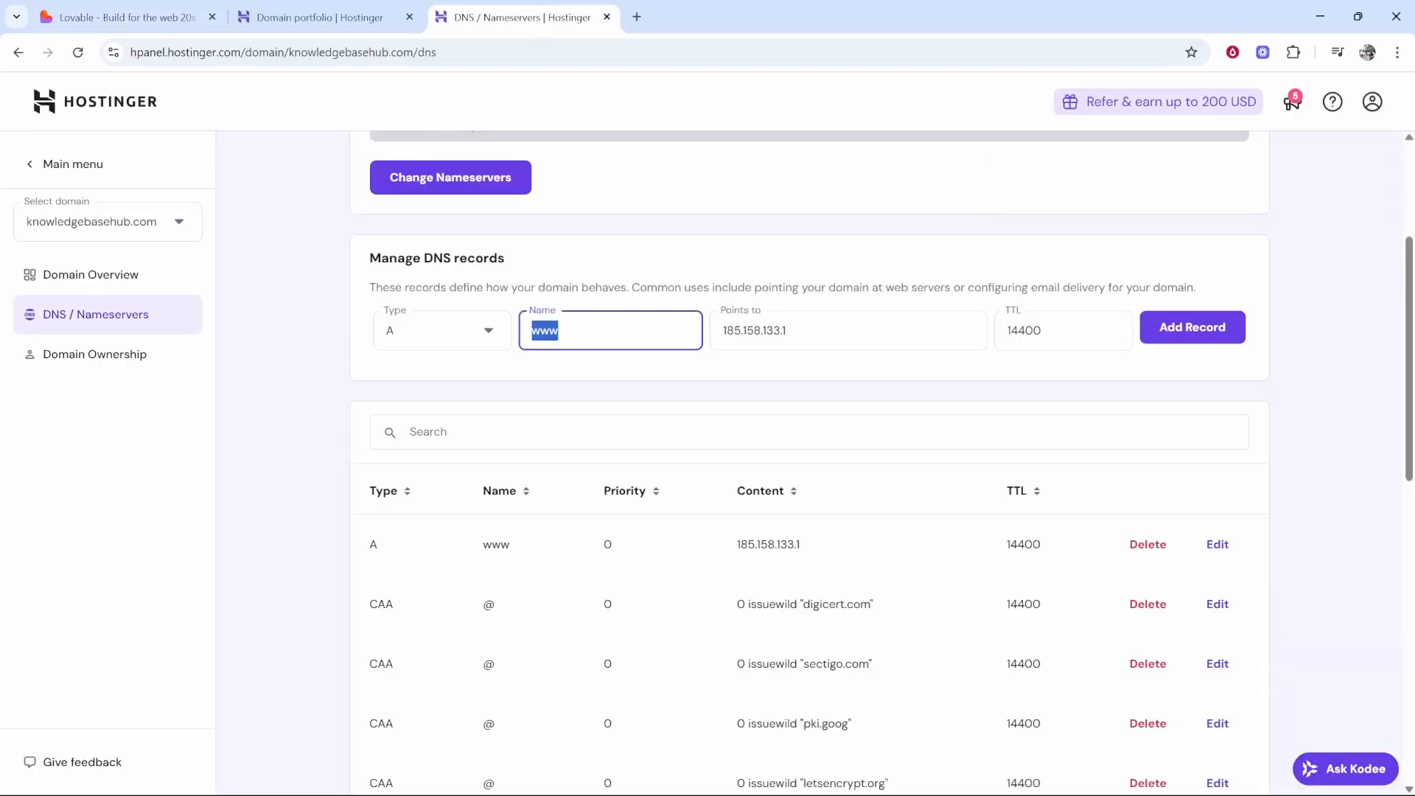
type("@")
key("Tab")
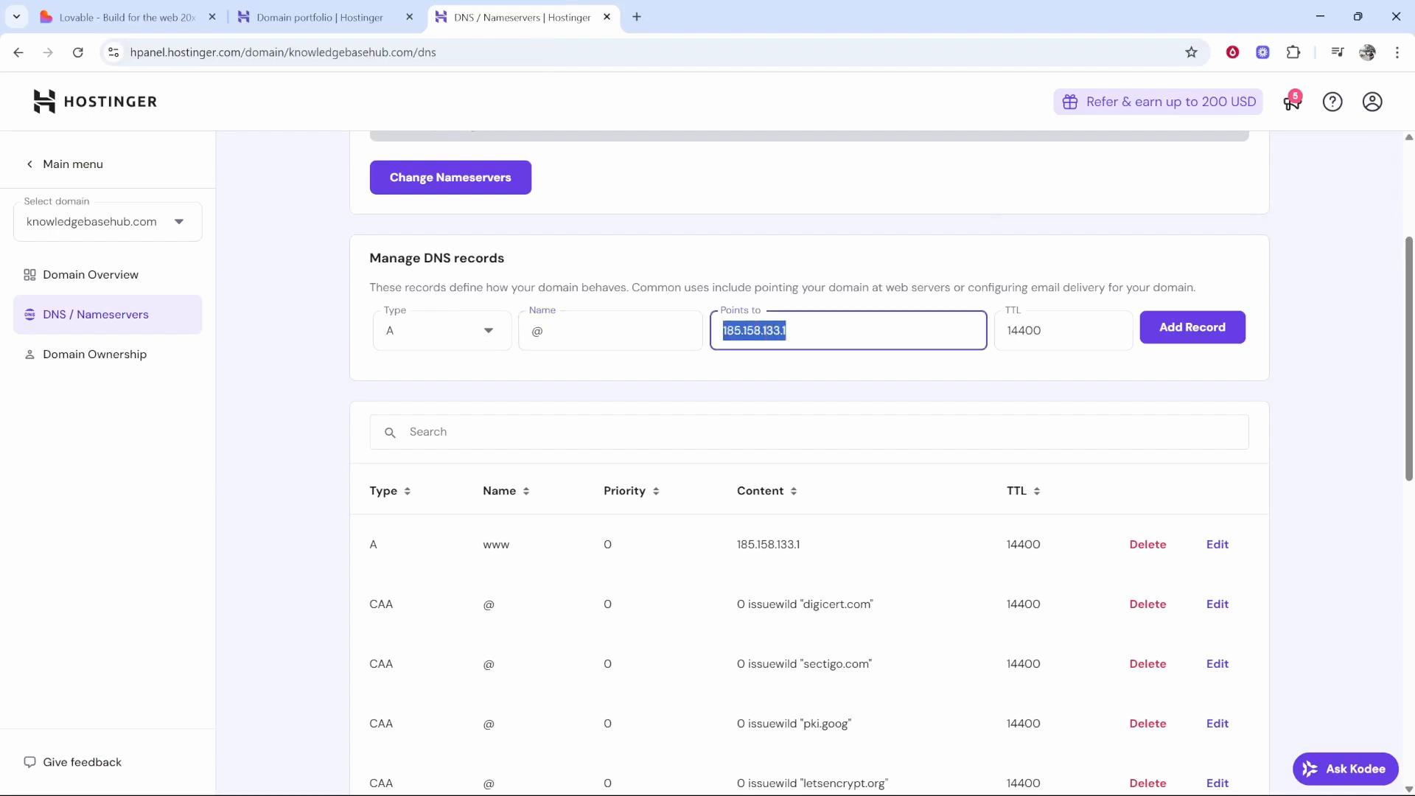
key("ctrl+v")
left_click(1227, 340)
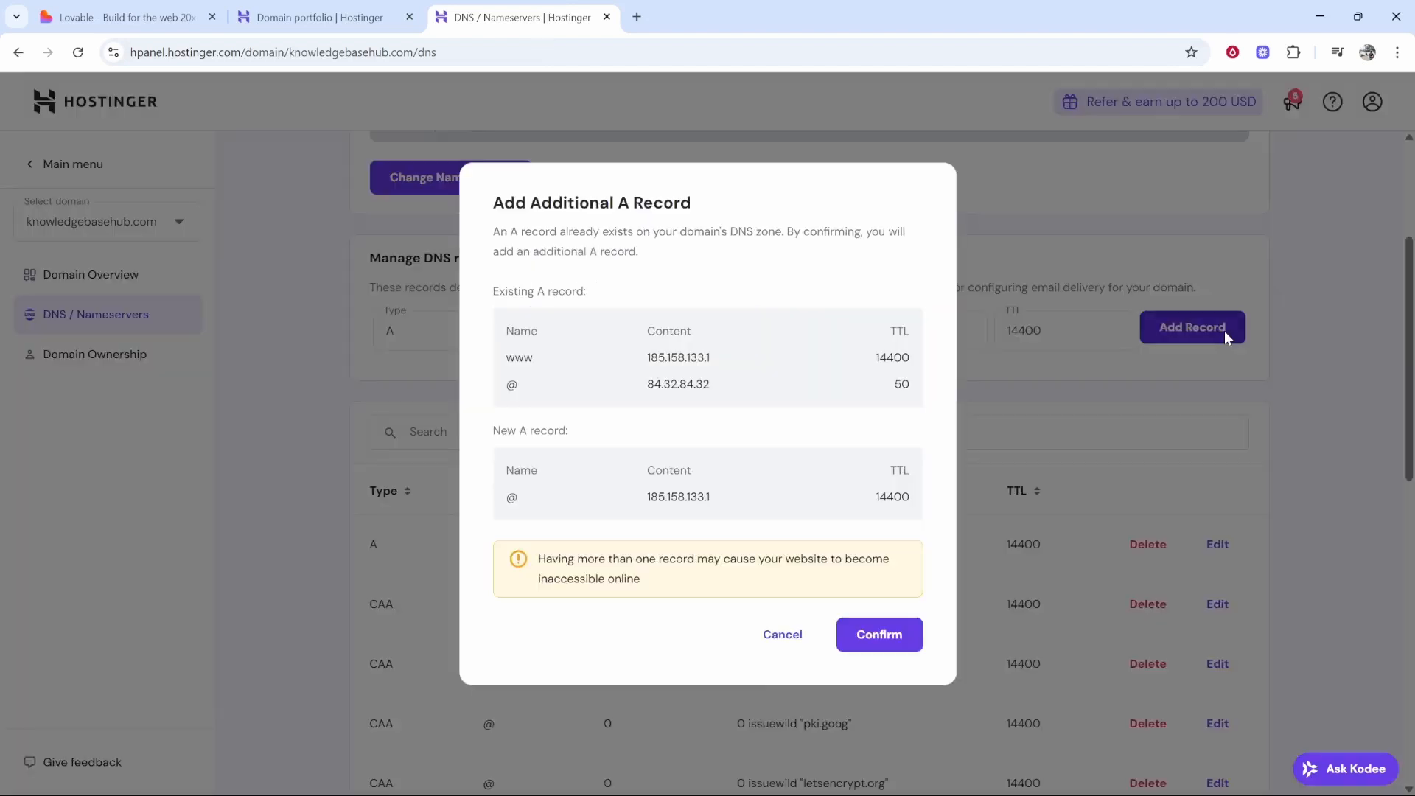
left_click(878, 640)
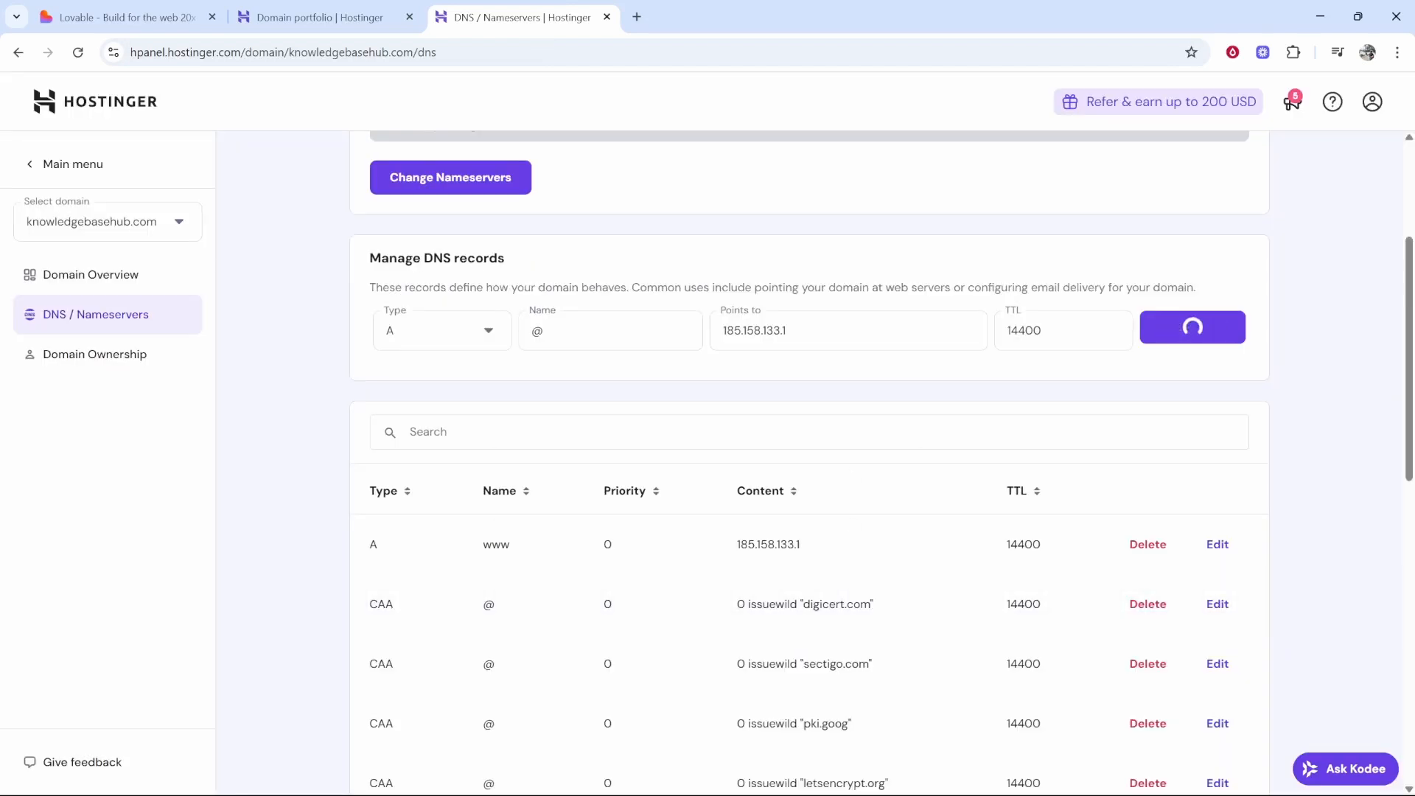
left_click_drag(1047, 181, 1237, 182)
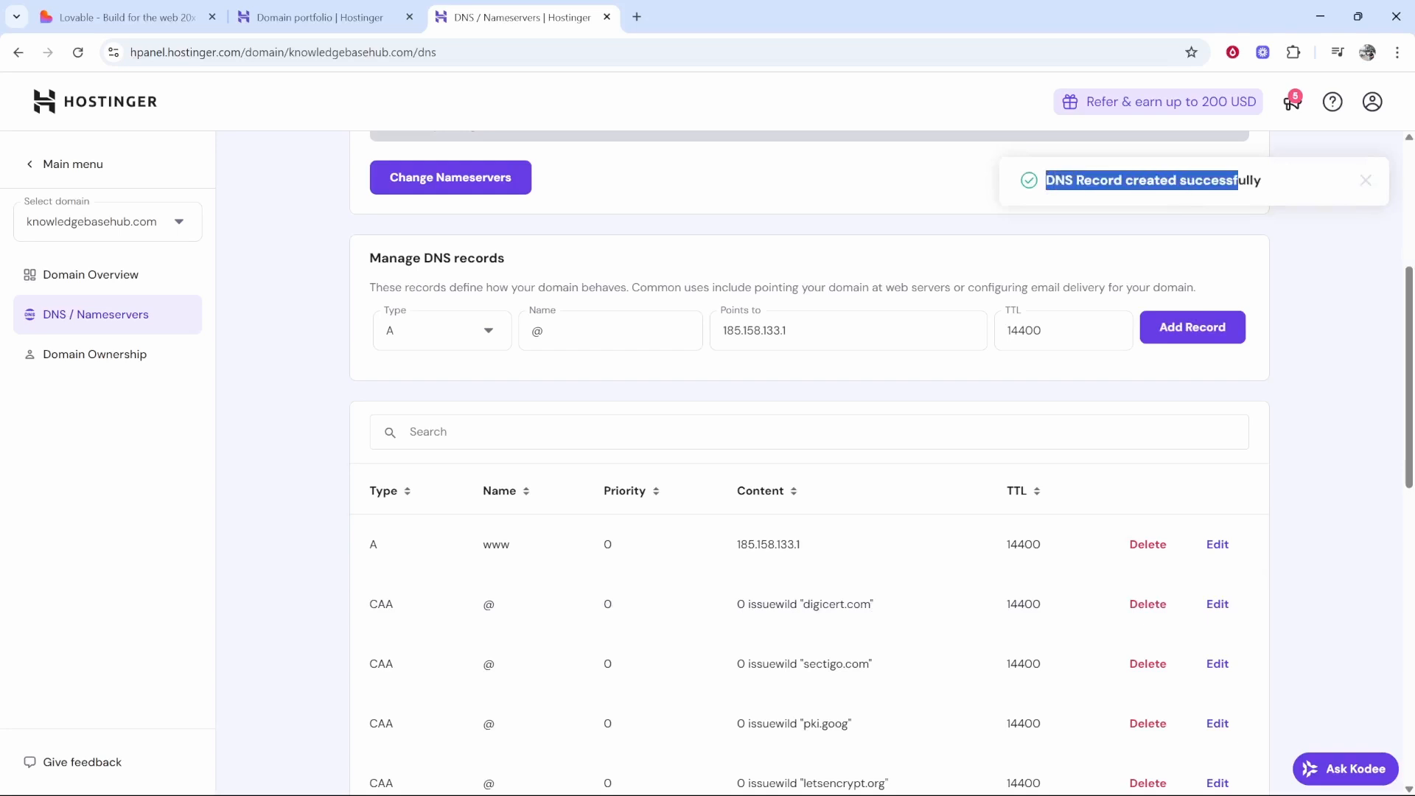
left_click(1296, 182)
left_click(1366, 181)
Step: Check the @ A records in Hostinger against Lovable's required ones and delete the extra one pointing to 84.32.84.32
scroll(1279, 299, "down", 10)
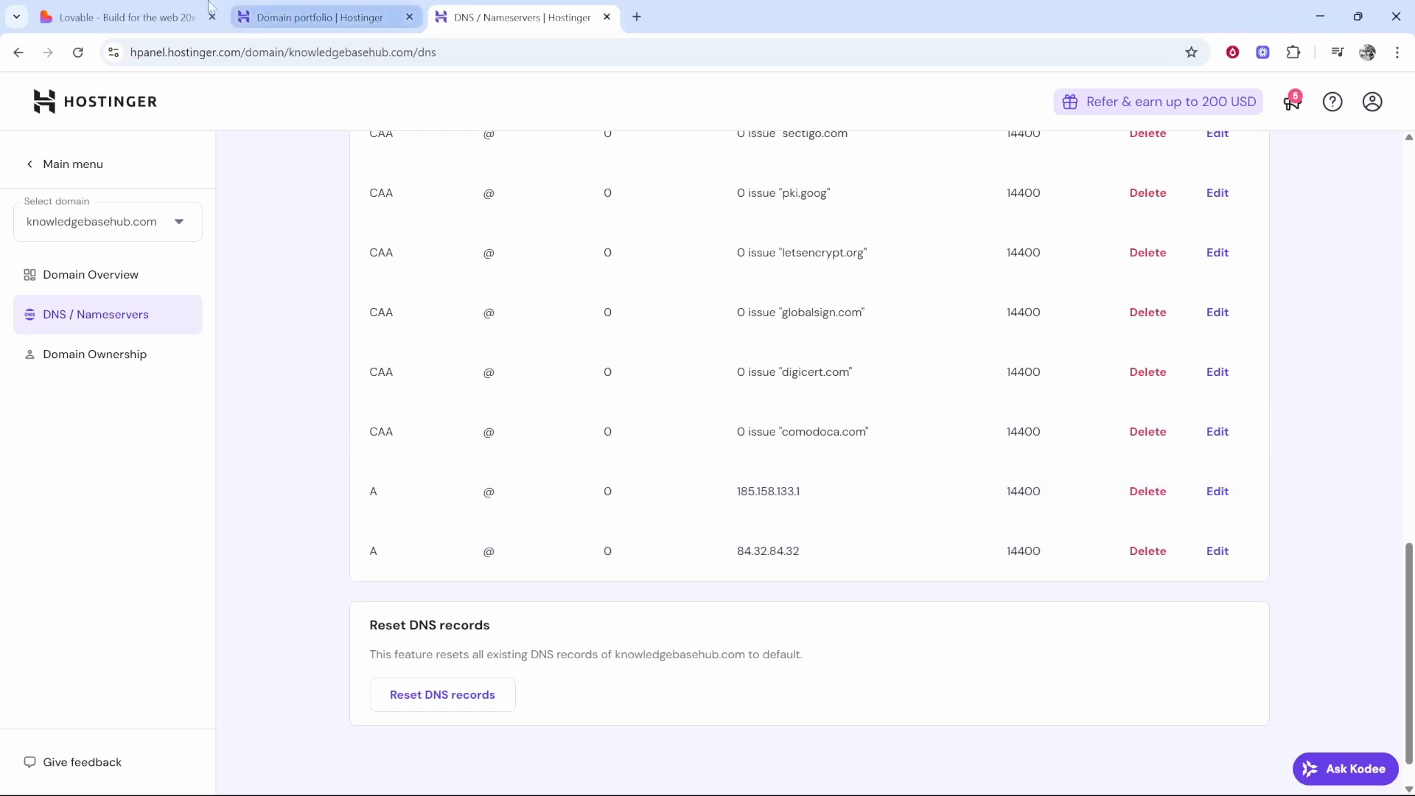
left_click(118, 17)
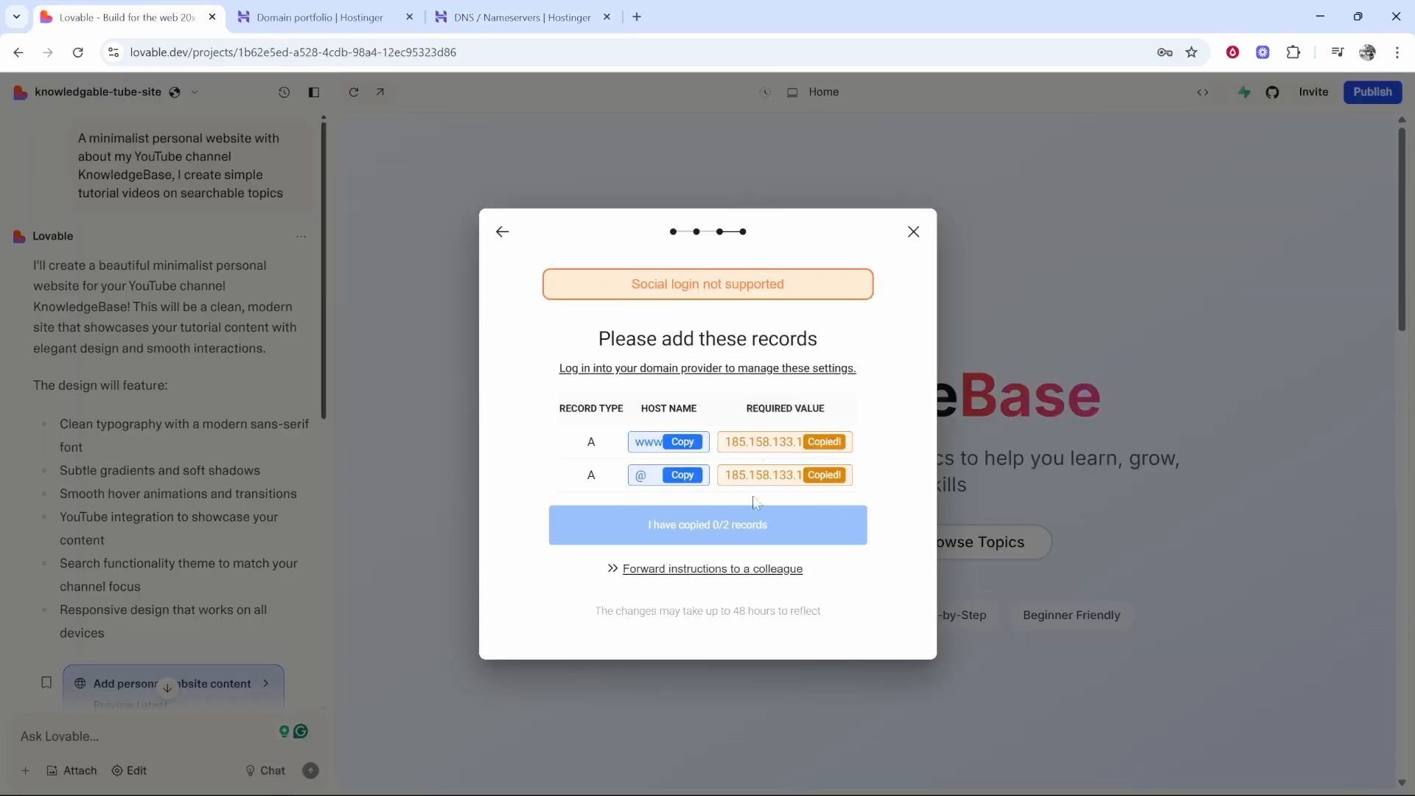
left_click(561, 17)
left_click_drag(367, 554, 841, 565)
left_click(898, 555)
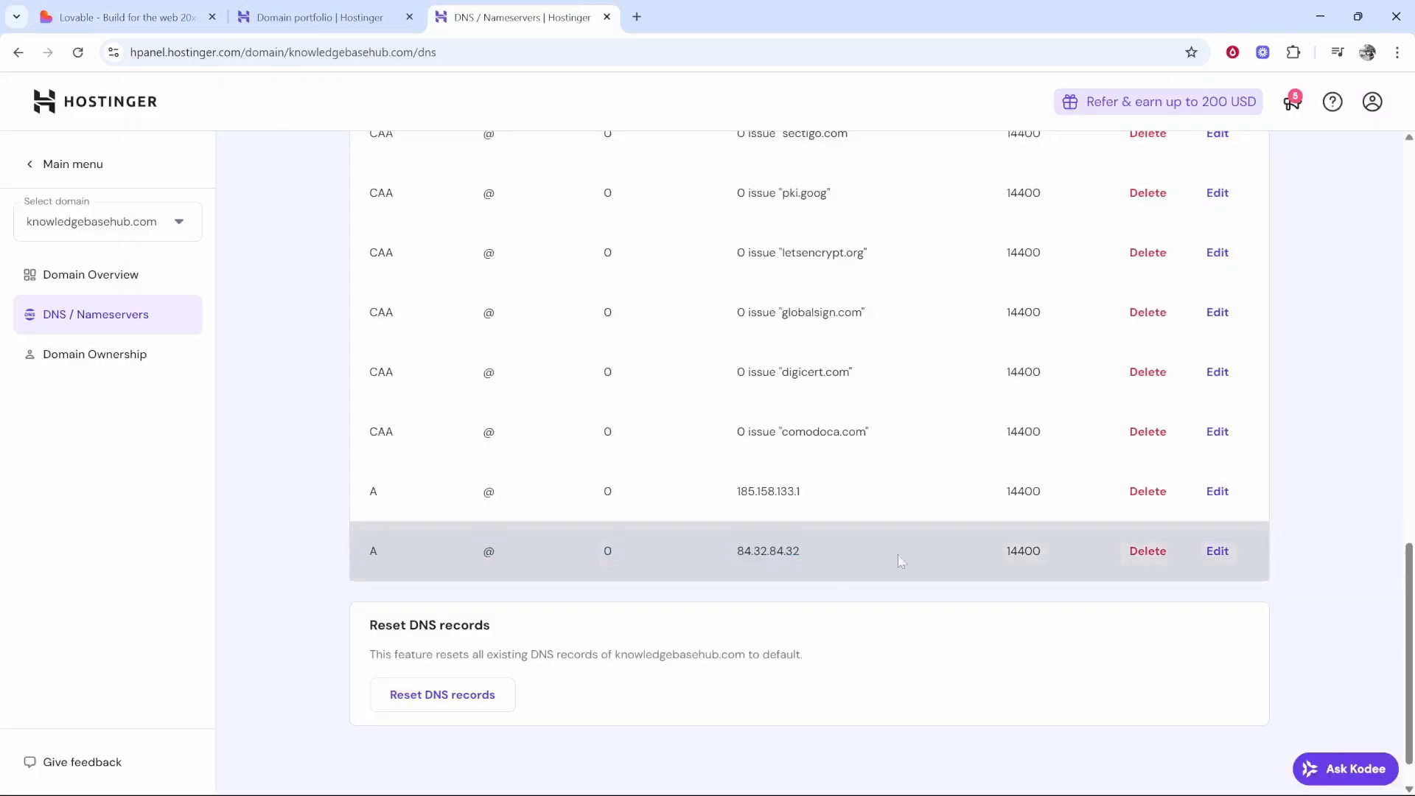
left_click(1147, 551)
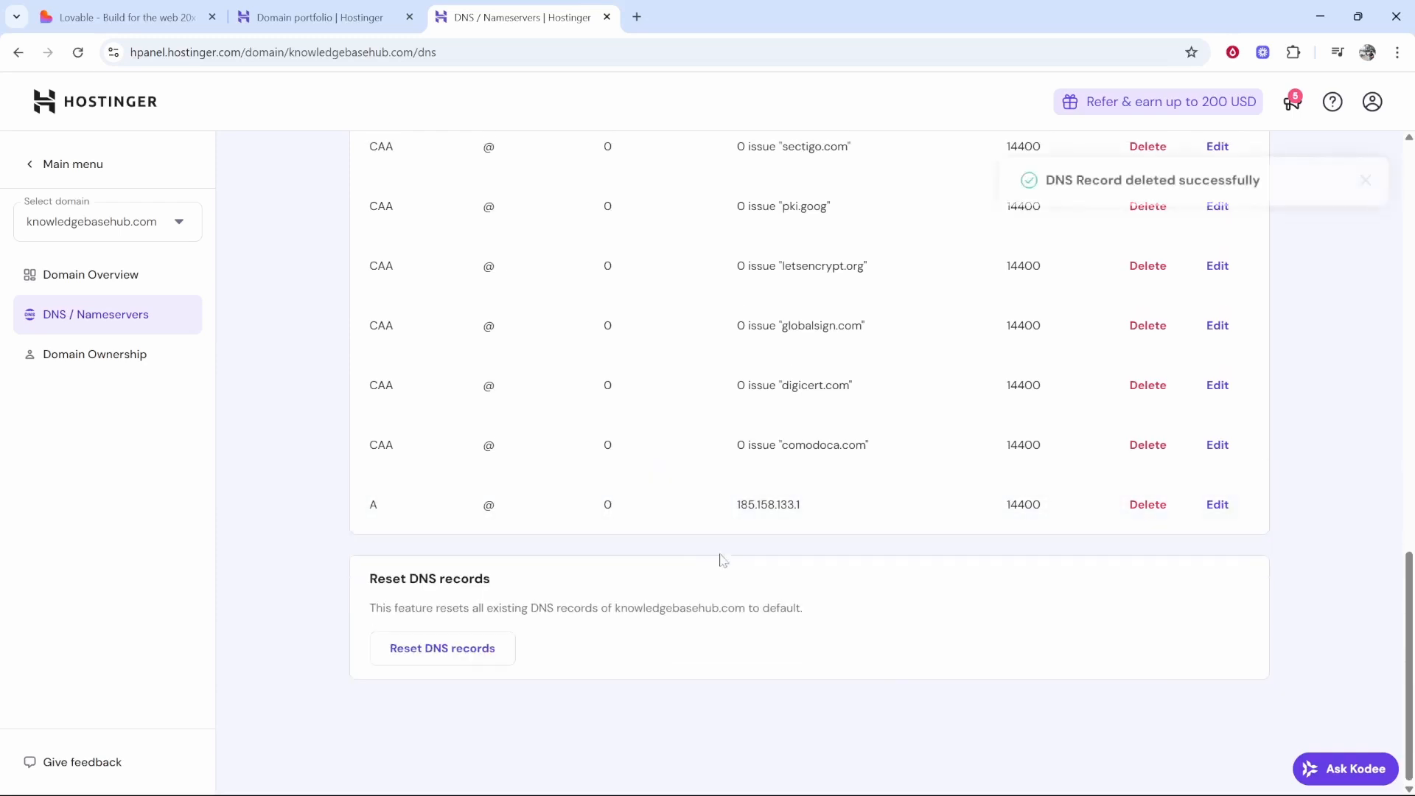
Step: In Lovable, copy the remaining host names, confirm that both records were added at the domain provider and finish the domain setup
left_click(143, 15)
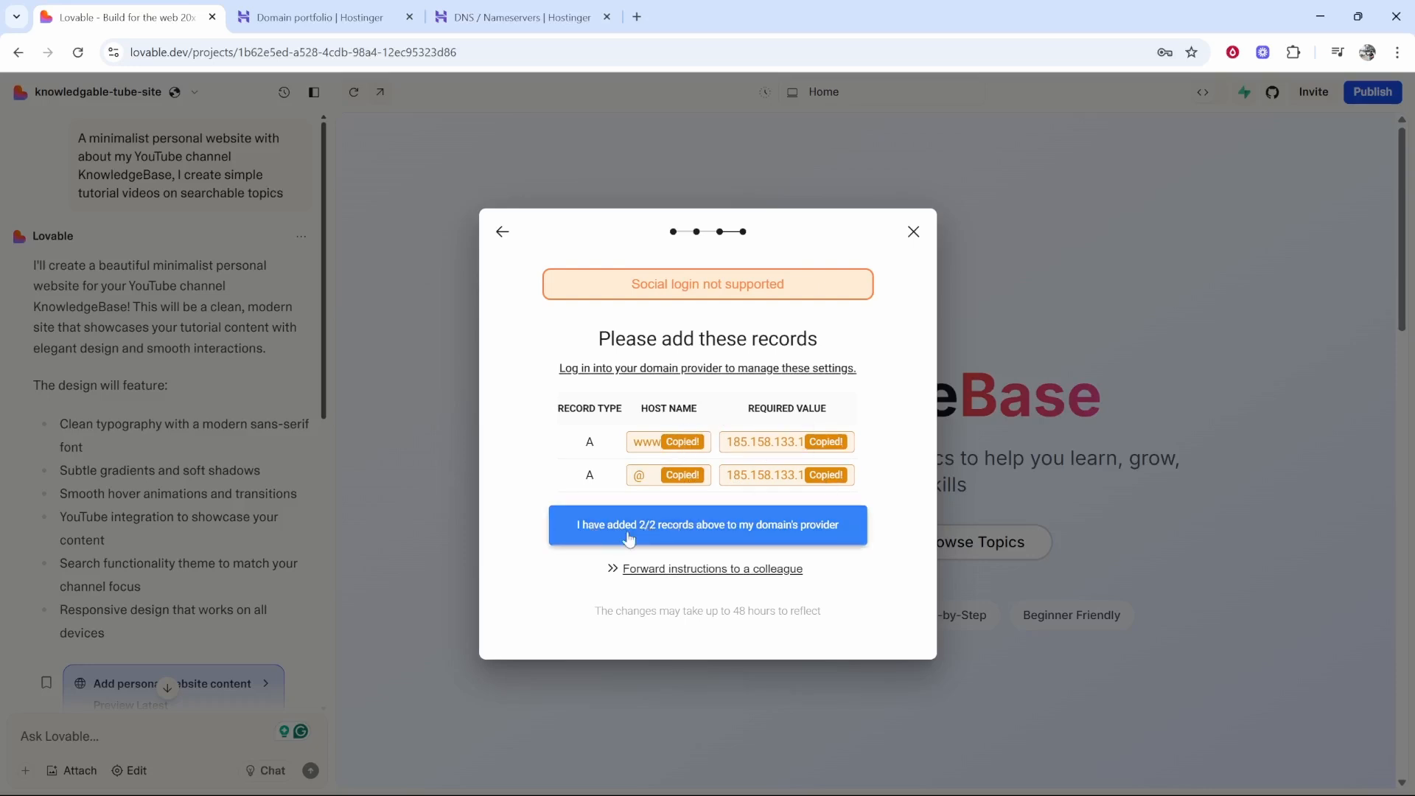
left_click(658, 529)
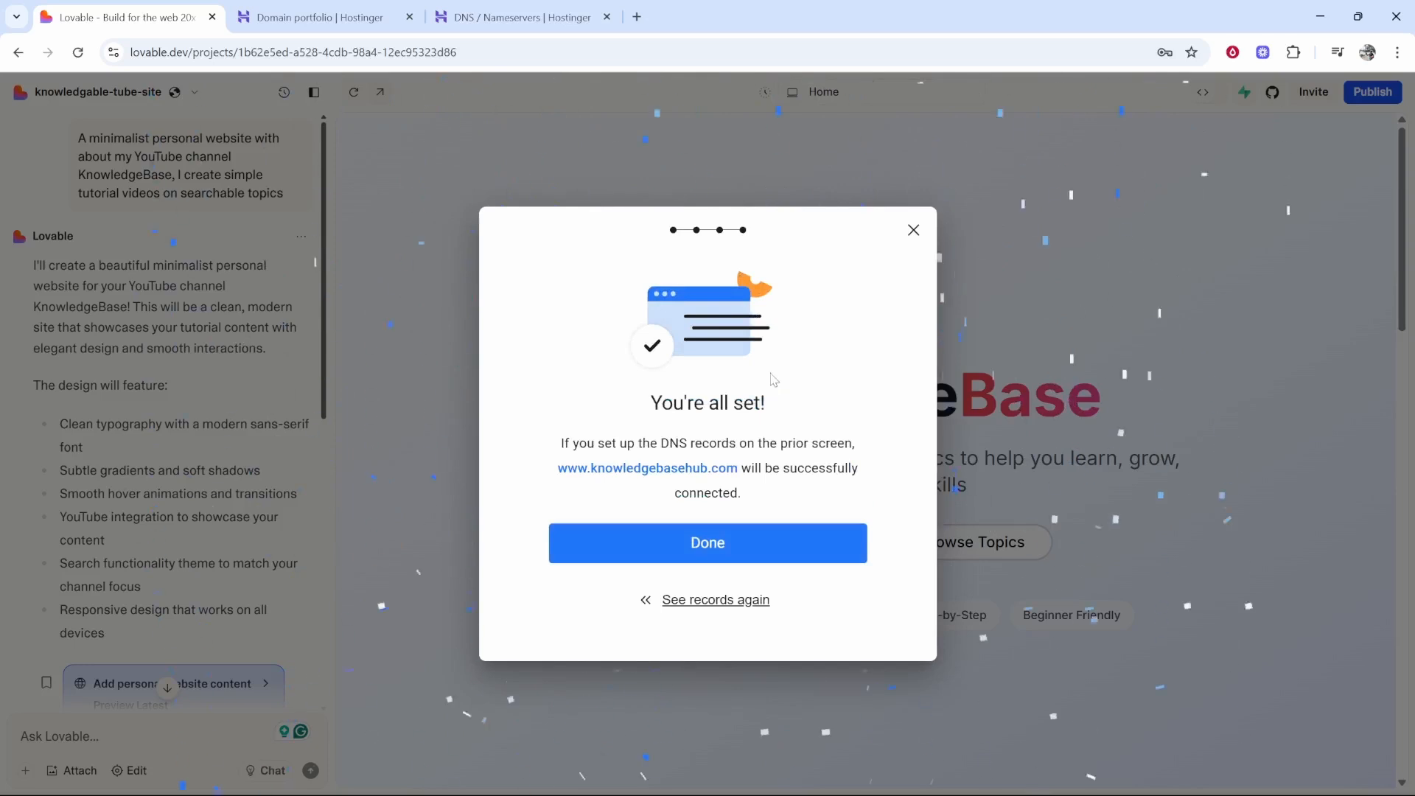
left_click(748, 541)
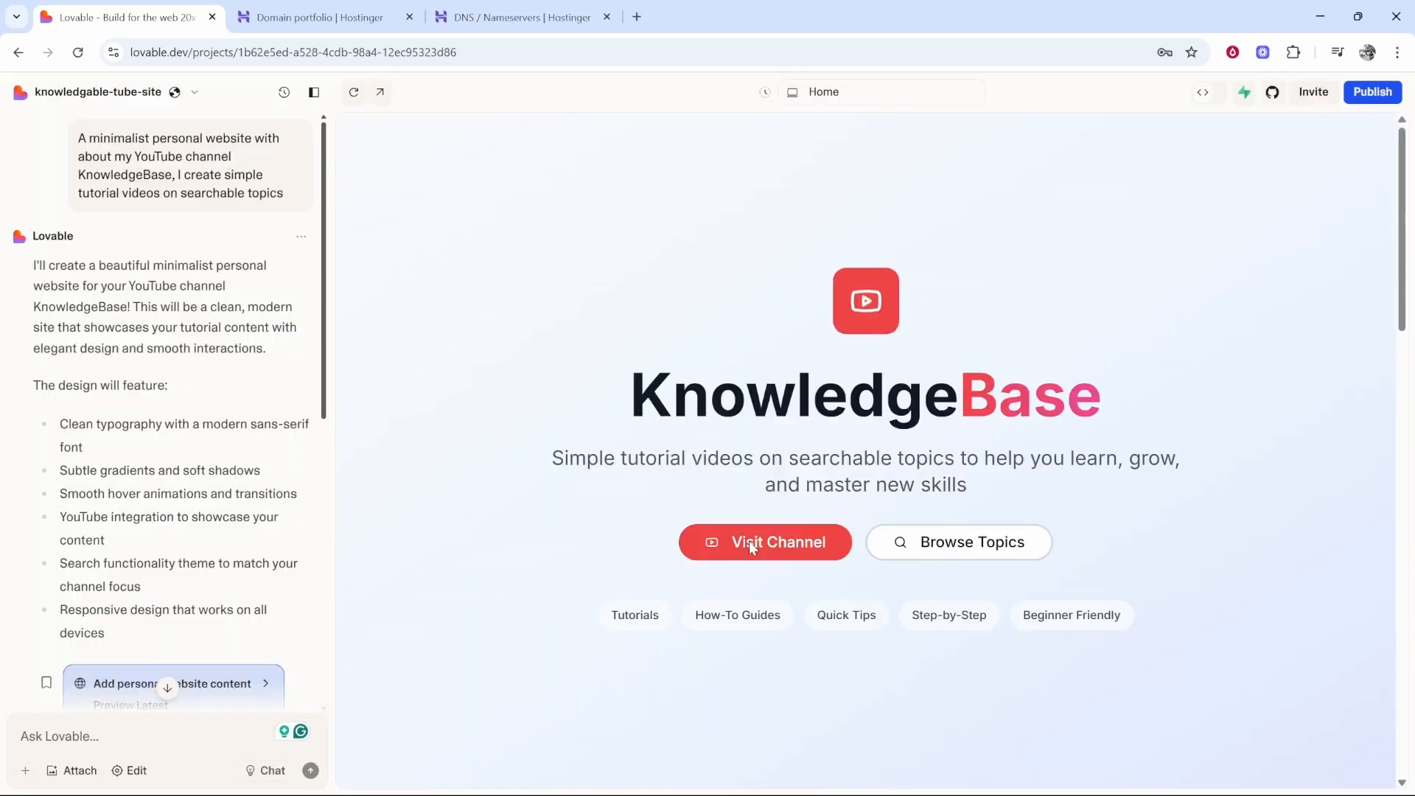
Step: Check the connected domains in Lovable's project settings and review the domain's DNS records in Hostinger again
left_click(188, 95)
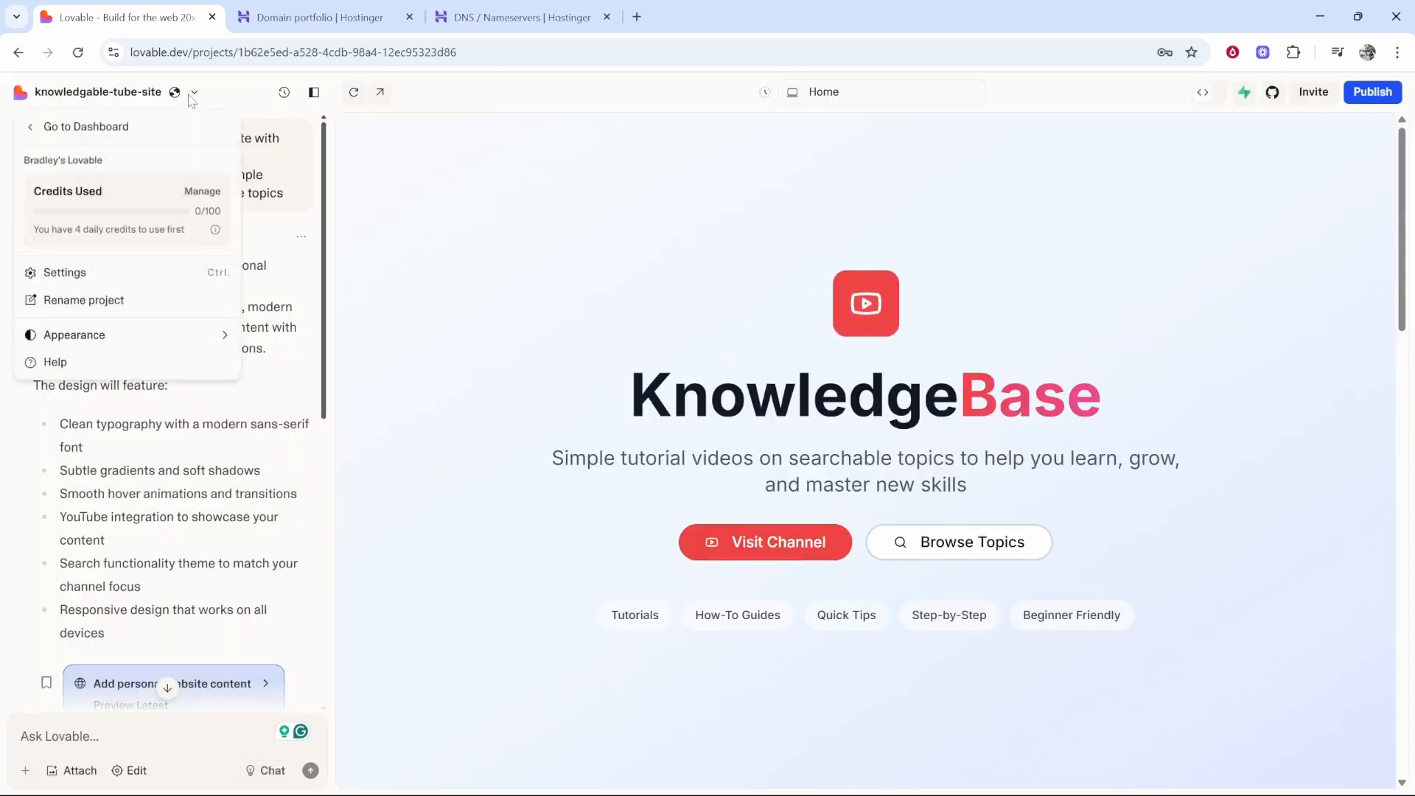
left_click(65, 277)
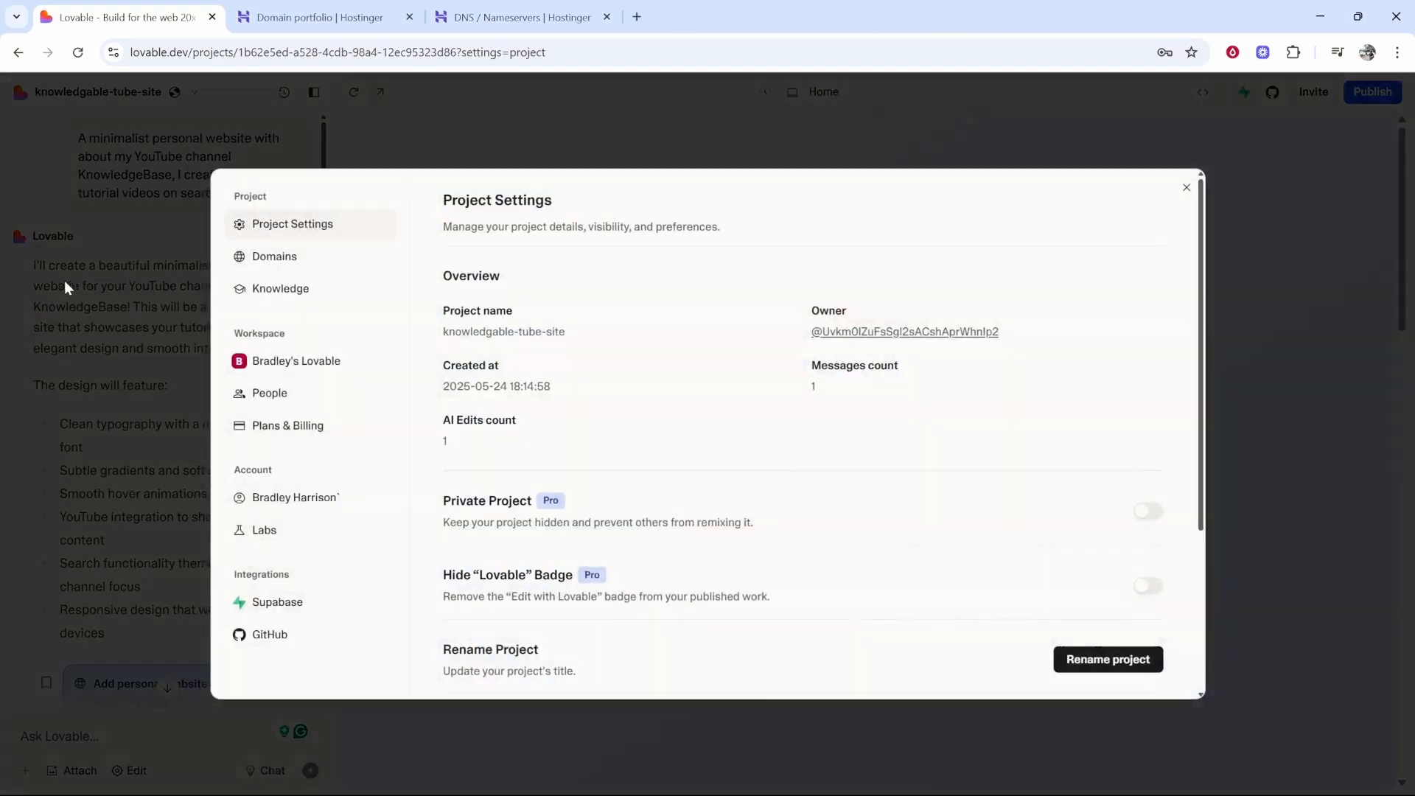
left_click(269, 258)
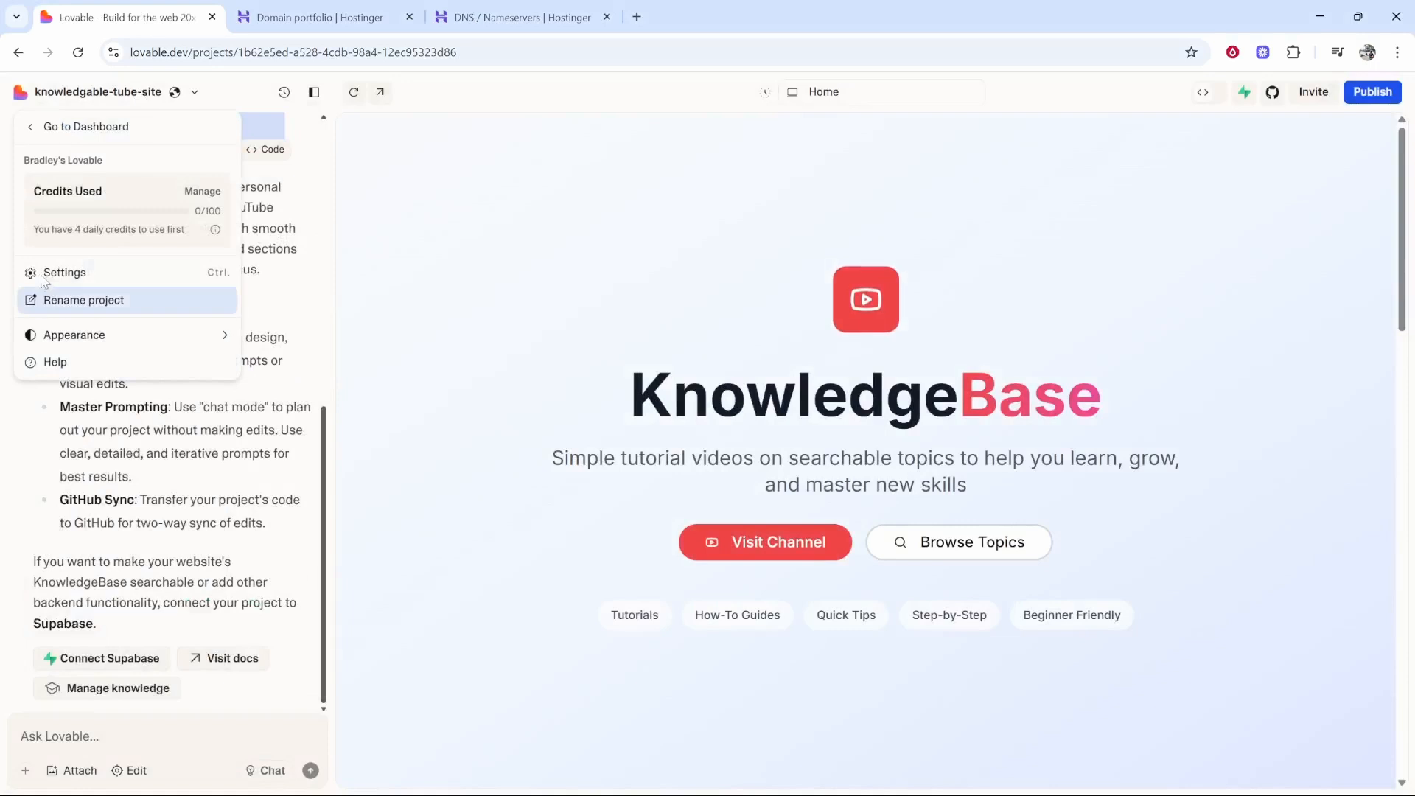
left_click(41, 276)
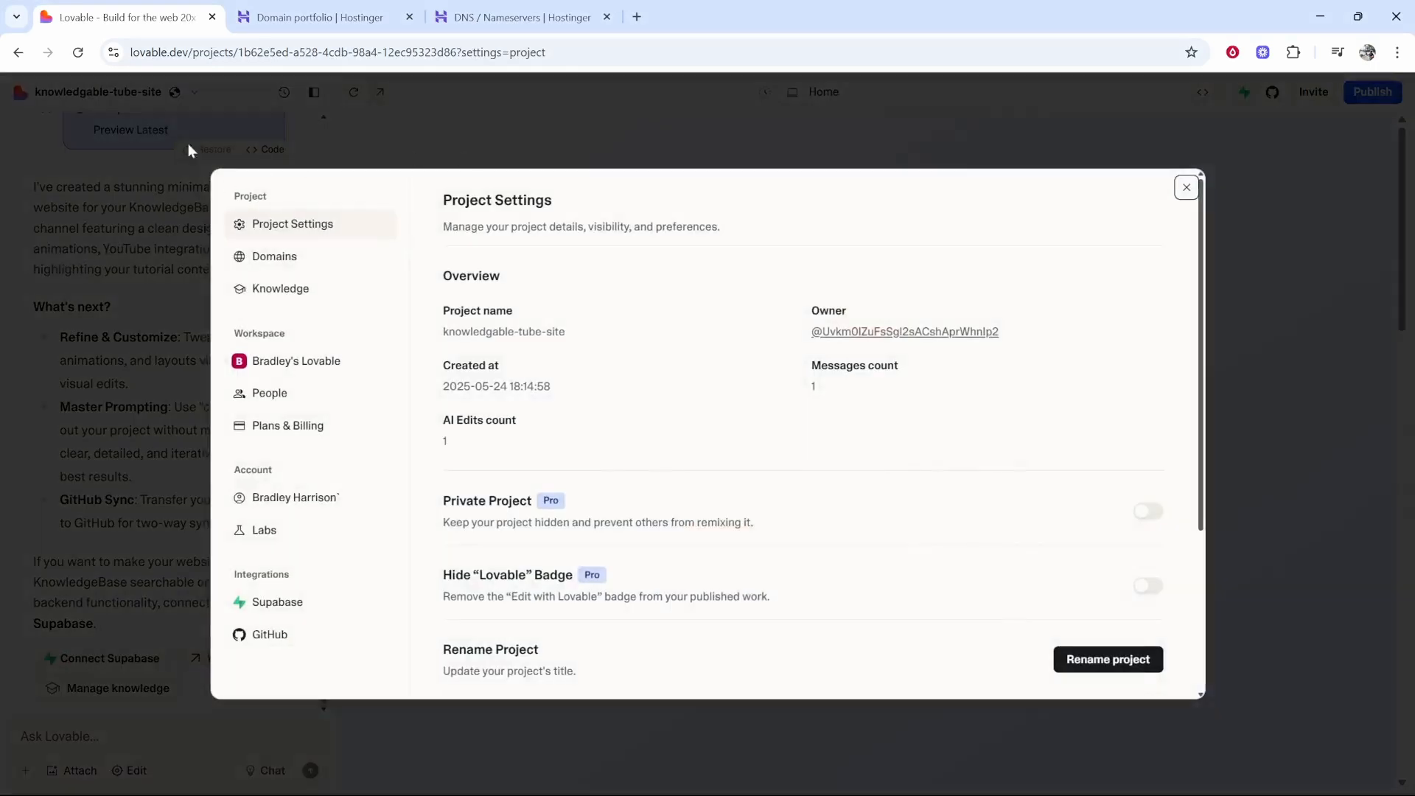
left_click(365, 266)
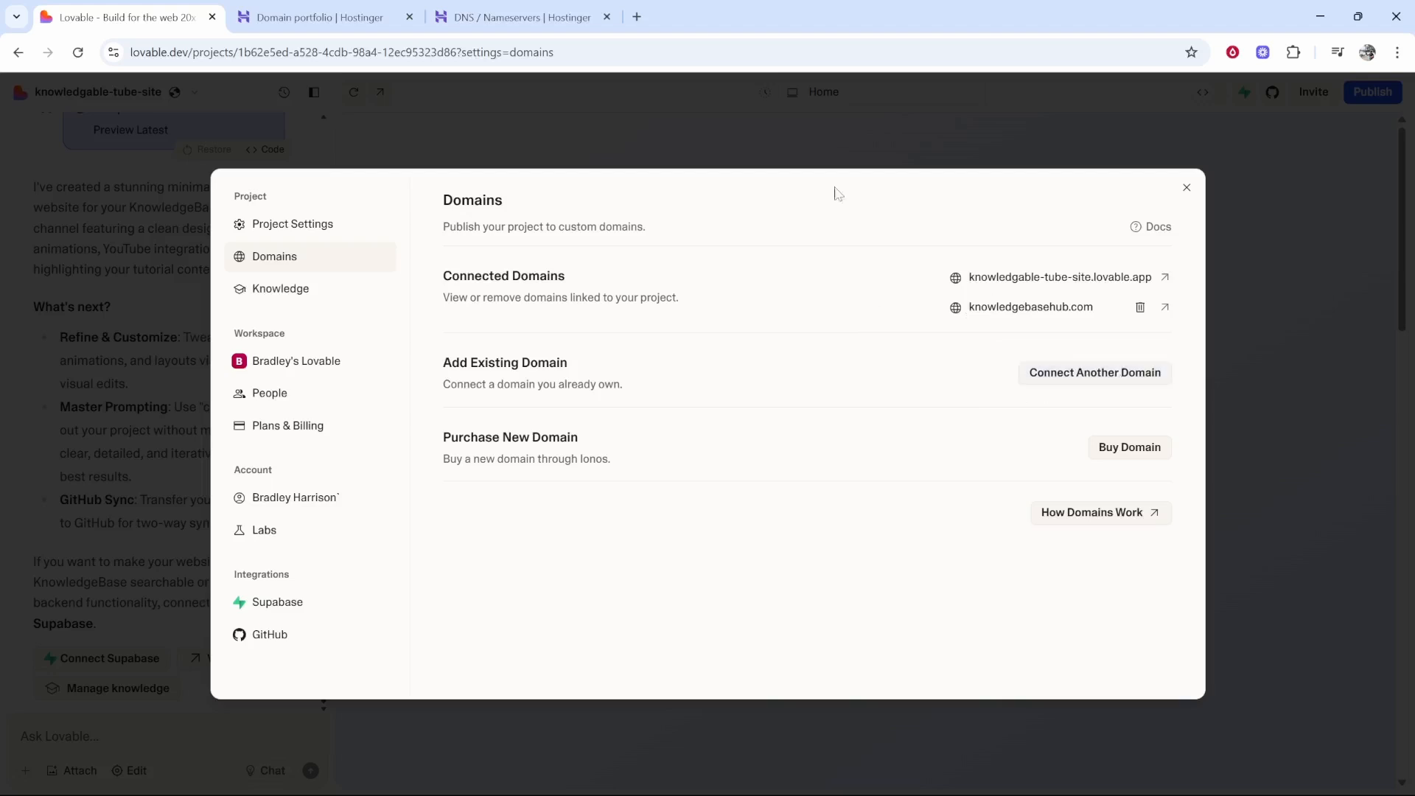
left_click(524, 16)
scroll(628, 481, "up", 3)
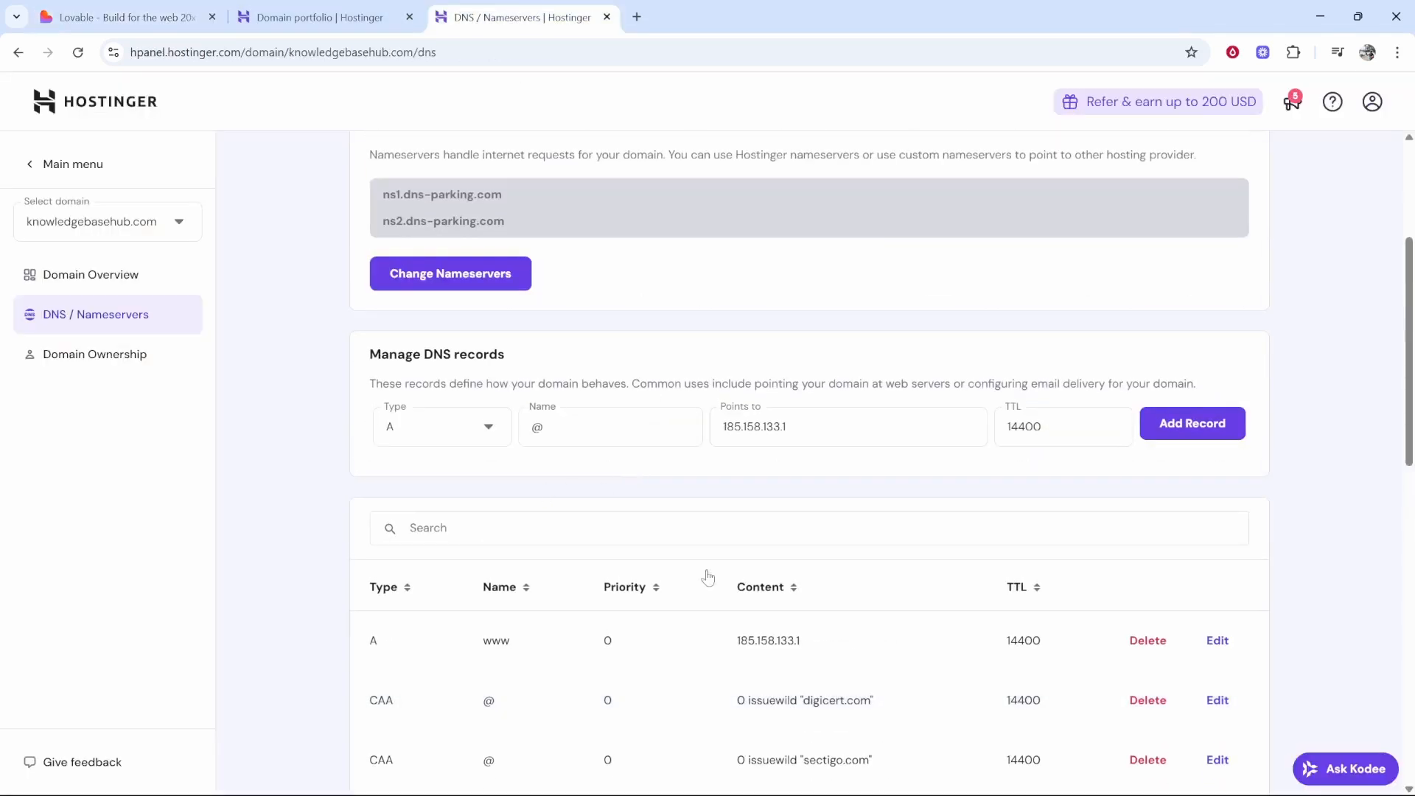
scroll(704, 577, "down", 7)
left_click(52, 8)
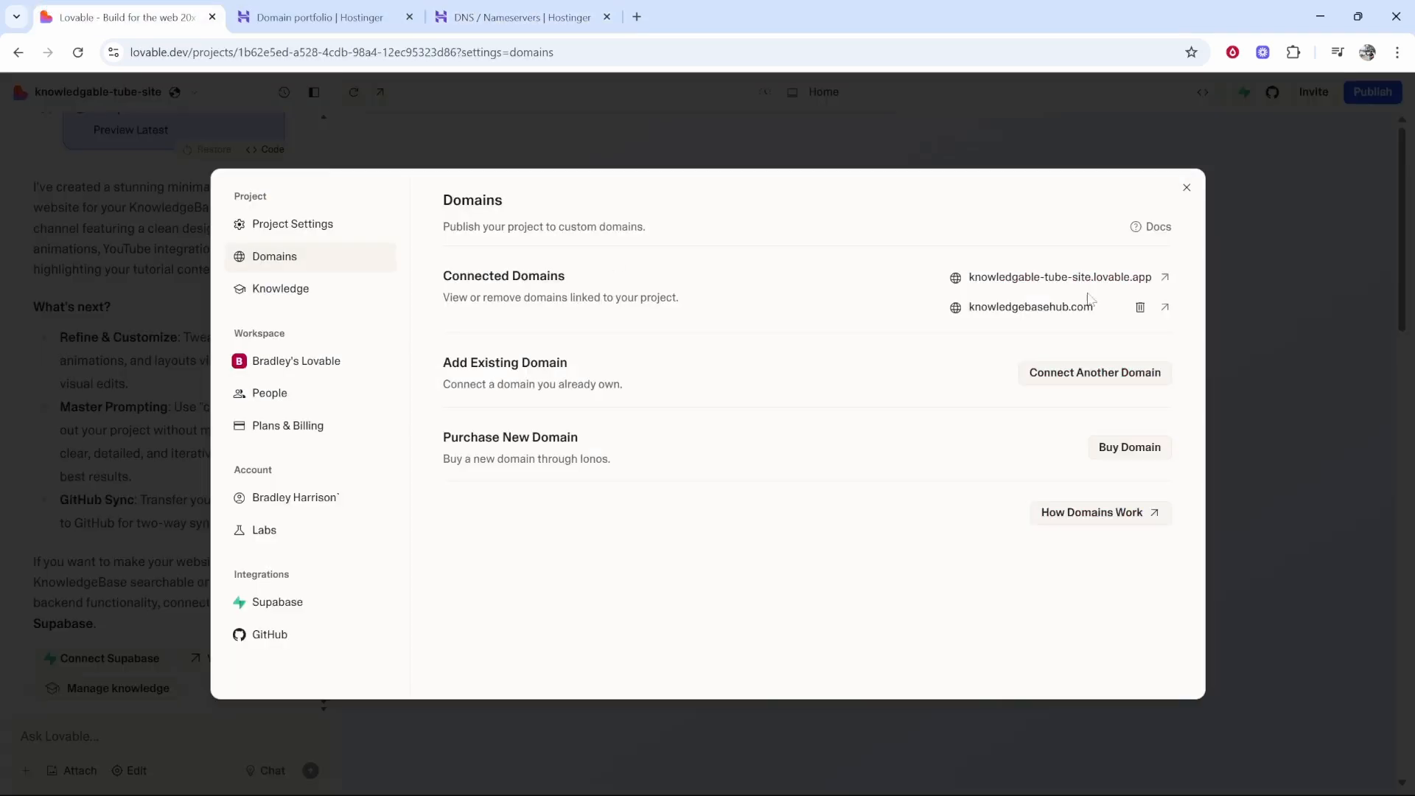
Step: Close the project settings, open knowledgebasehub.com from the project's publishing options and look through the live site
left_click(1187, 187)
left_click(1363, 93)
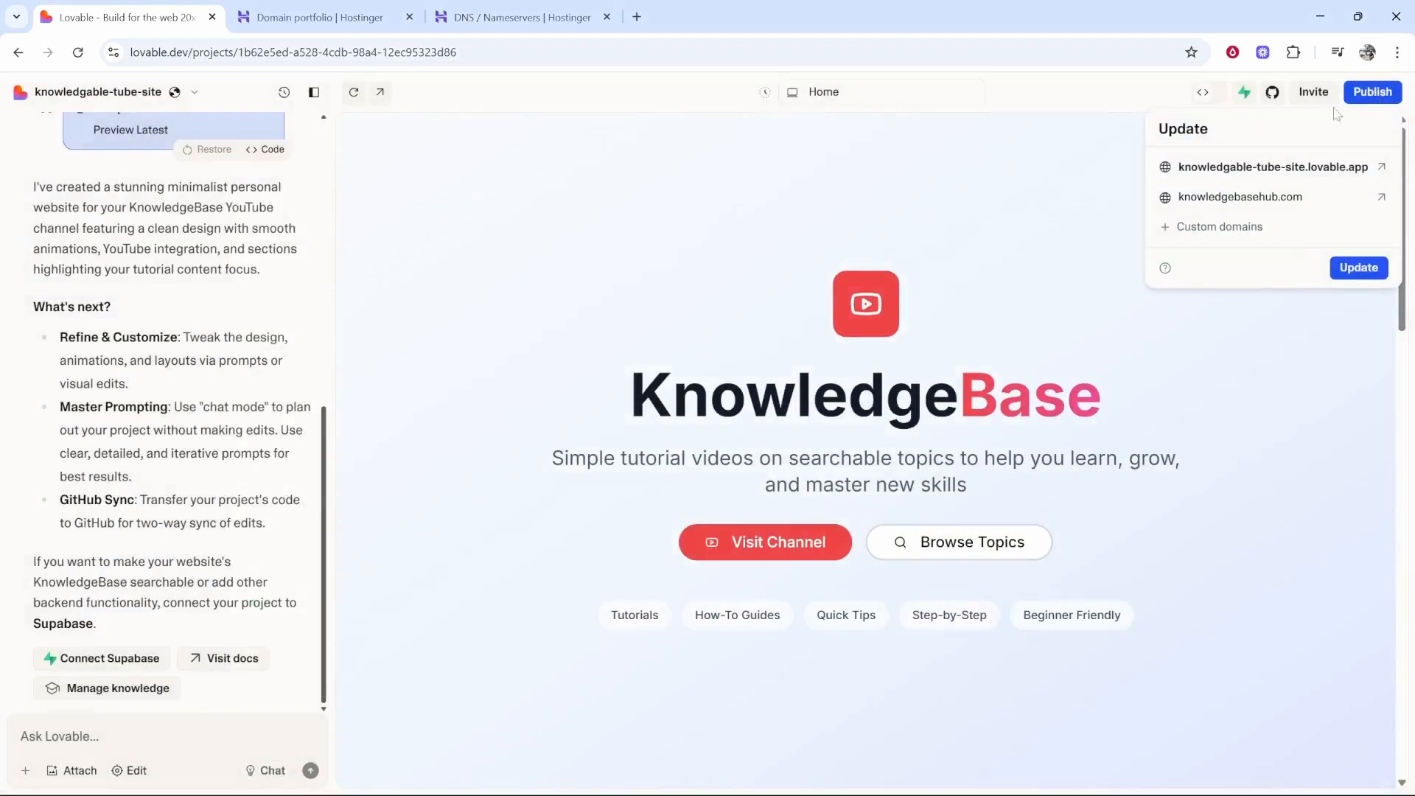
left_click(1382, 200)
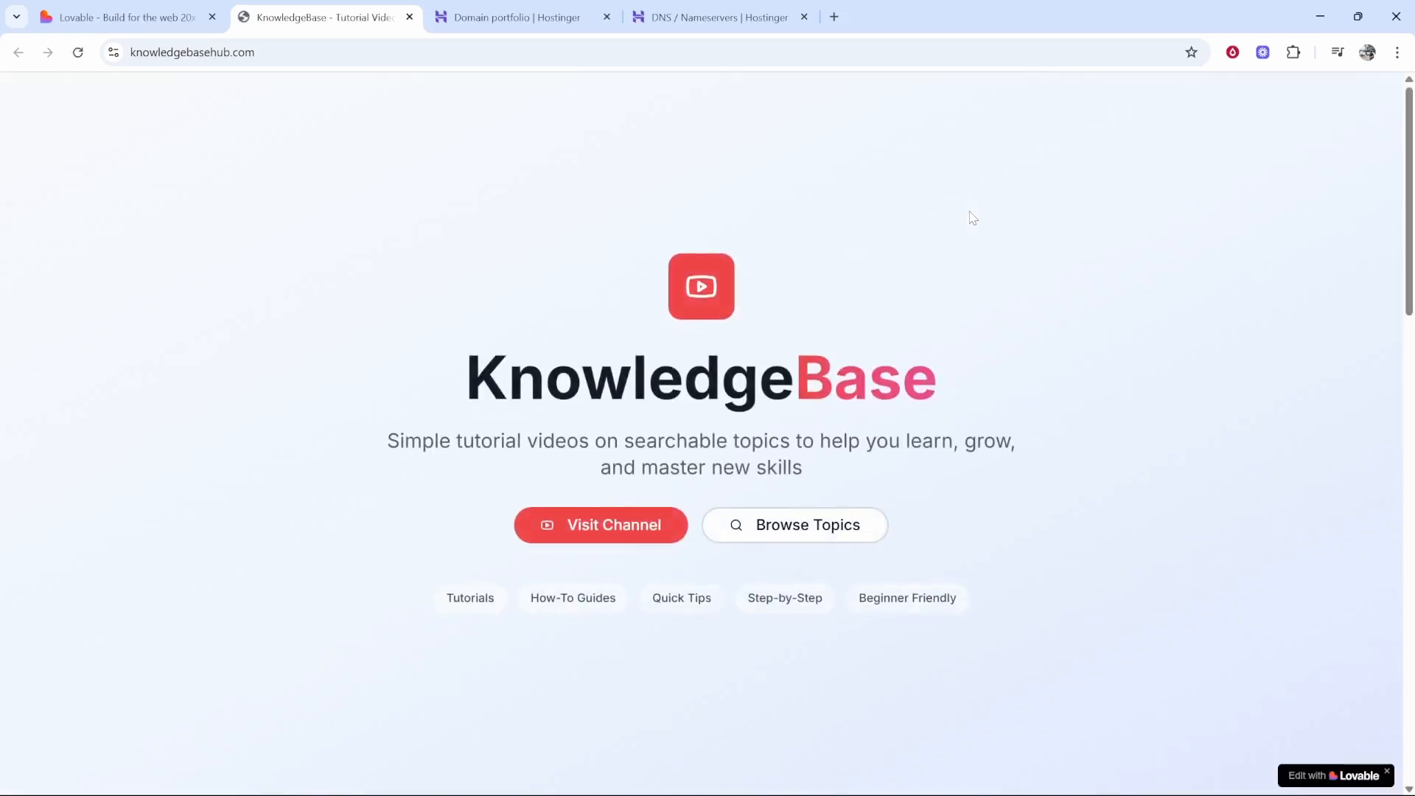
scroll(751, 367, "down", 10)
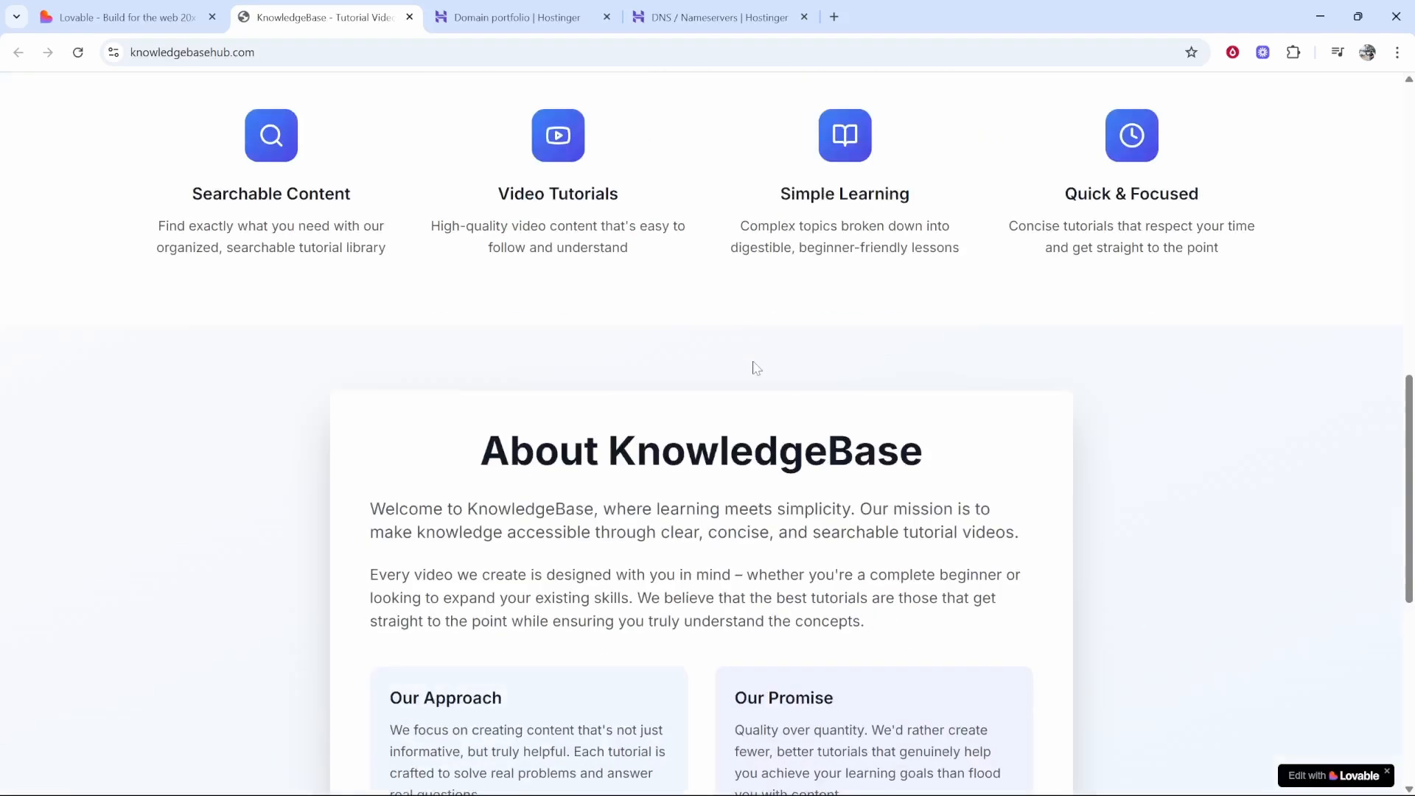